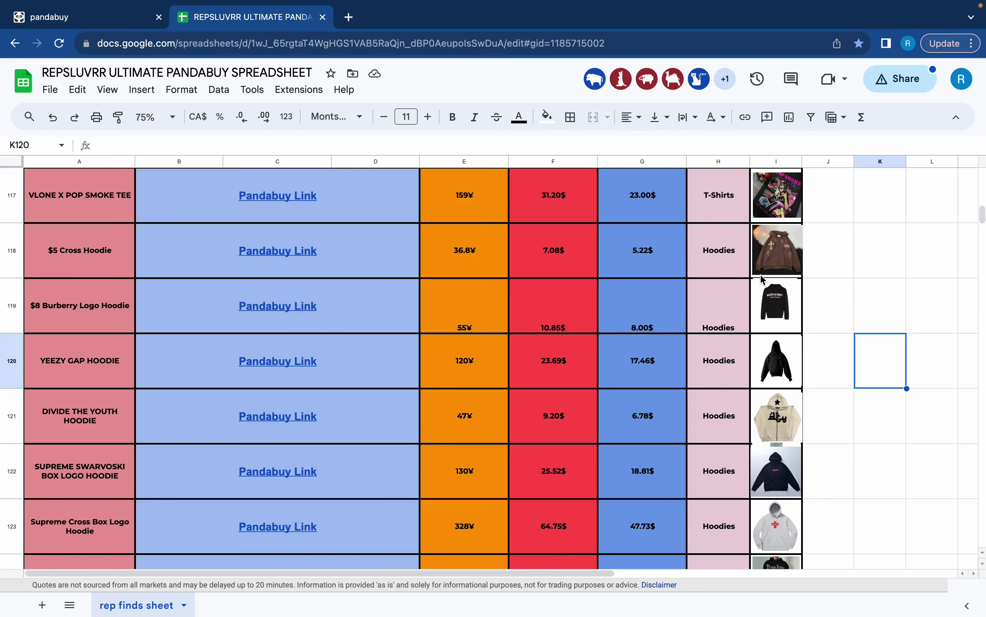
Step: Bring up the Pandabuy link for the YEEZY GAP HOODIE in row 120
click(321, 347)
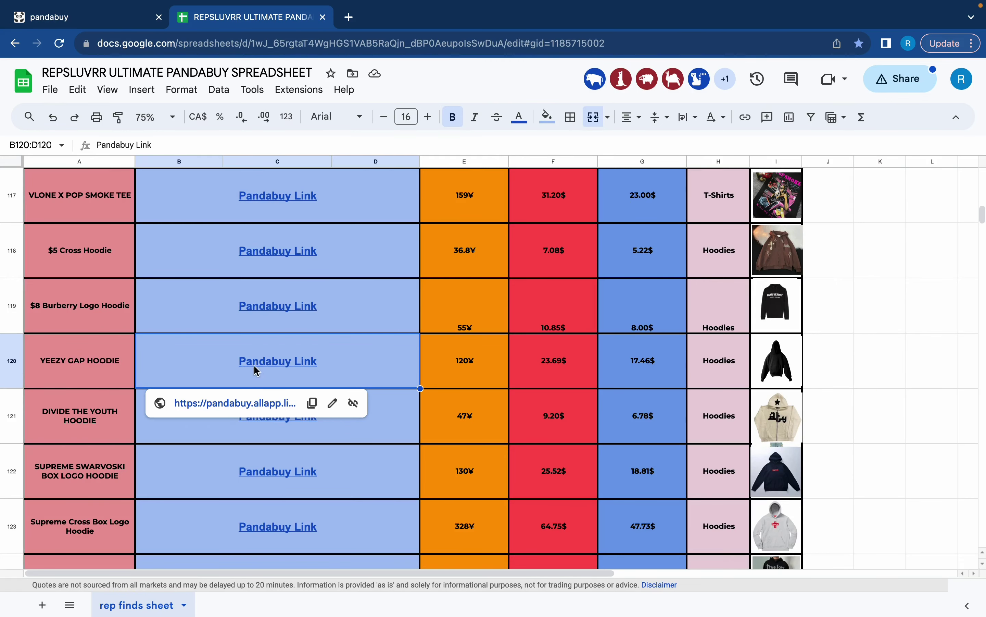
Step: Open the hoodie's product page and switch the display currency to USD
click(250, 404)
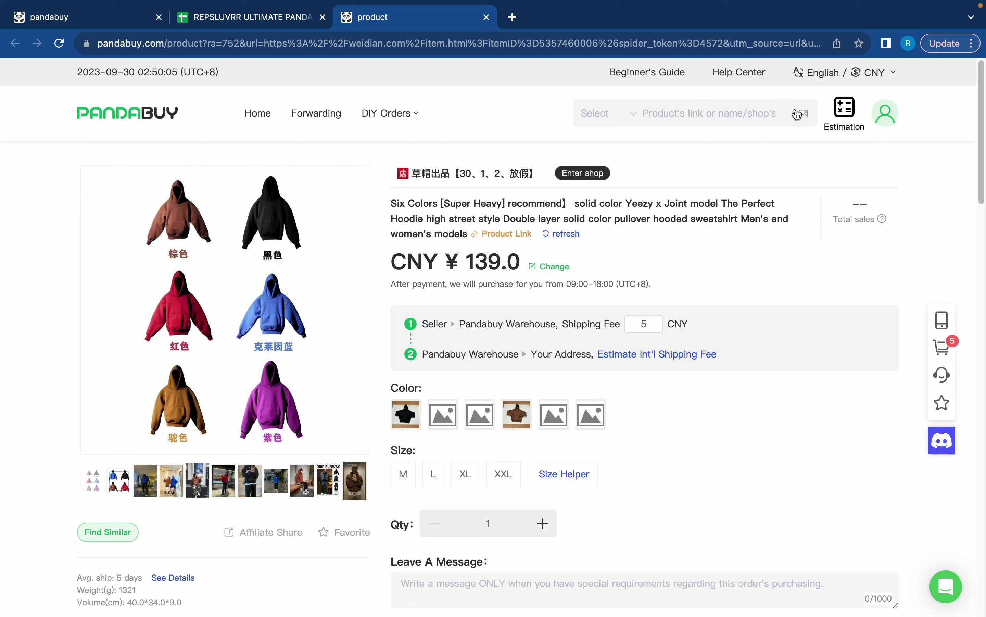
double_click(841, 76)
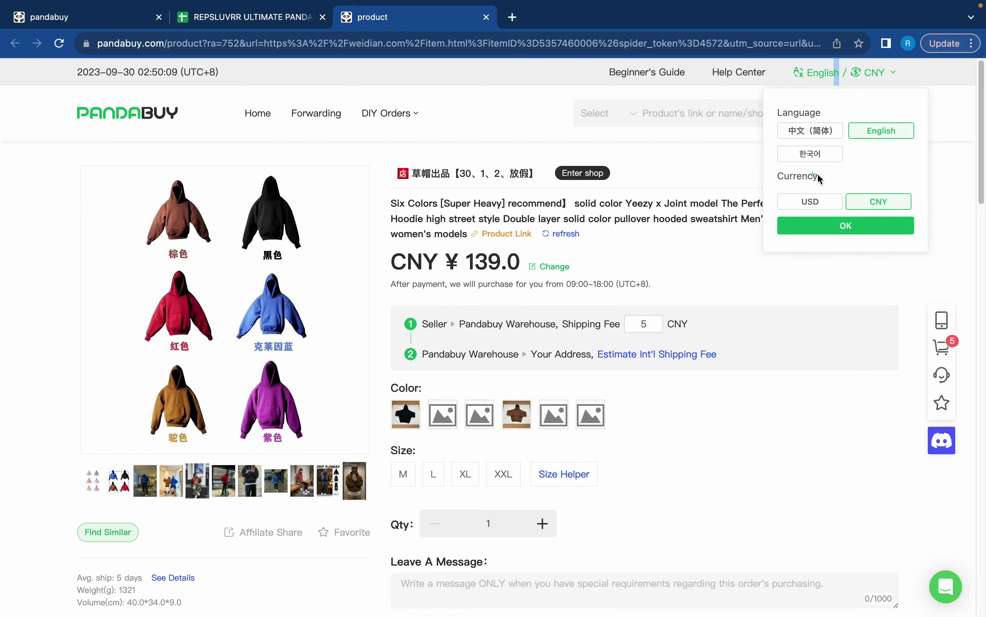
click(820, 202)
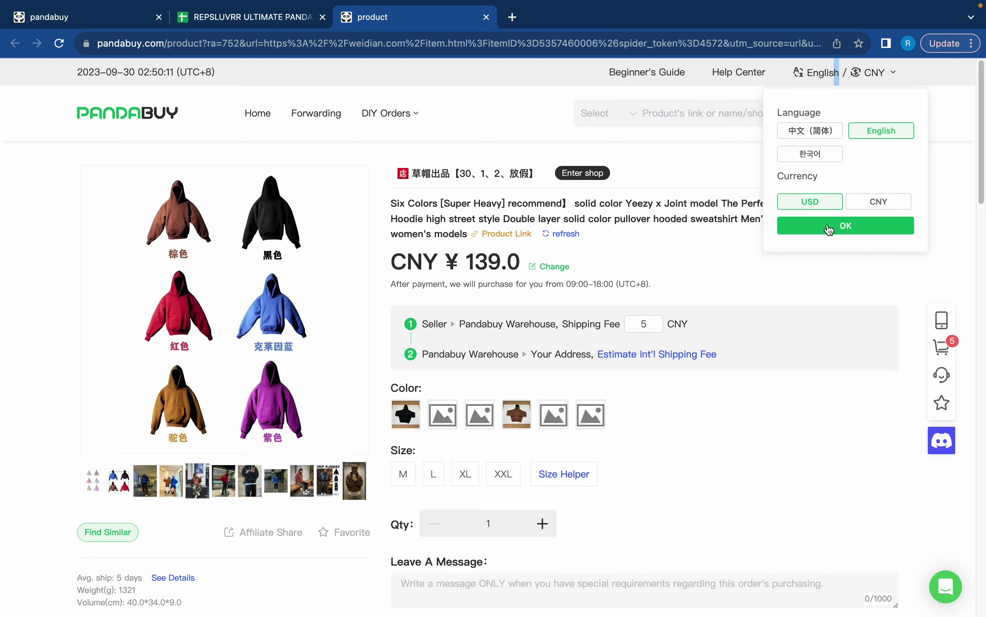
click(830, 229)
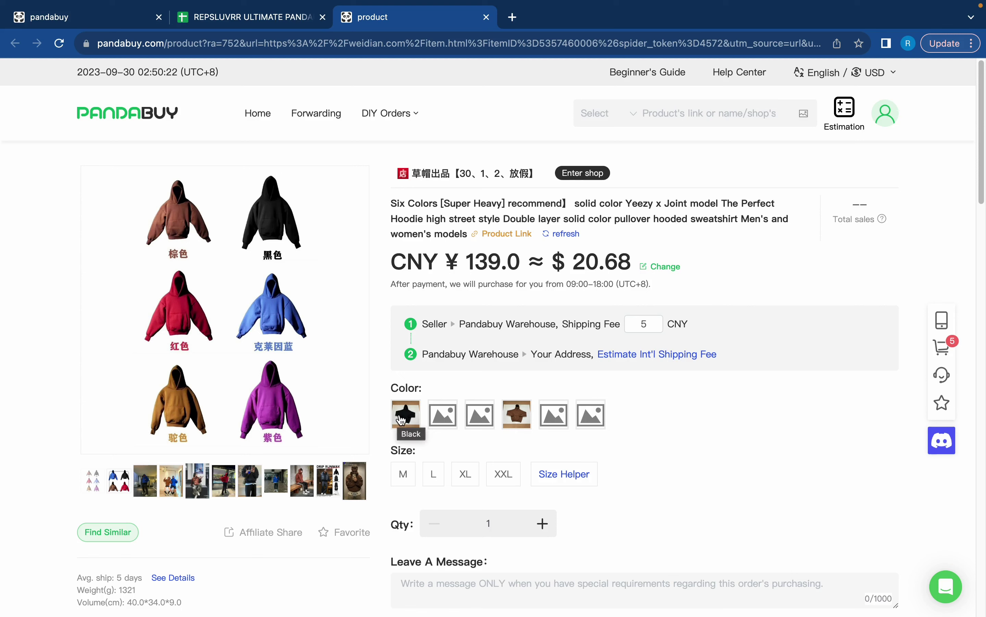
Step: Choose the Brown colour and size XL for the hoodie
click(401, 417)
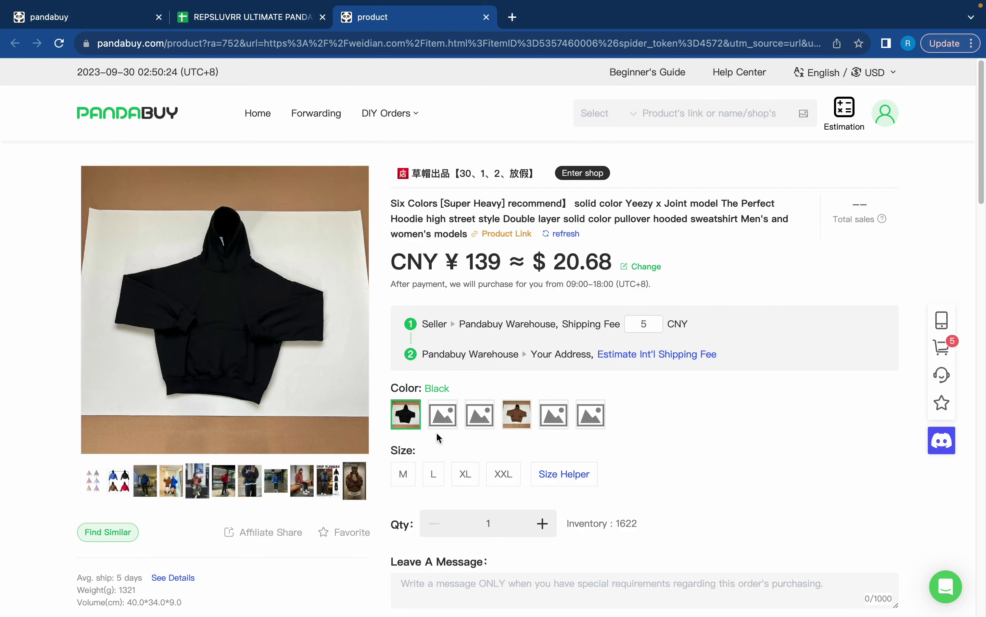
click(438, 476)
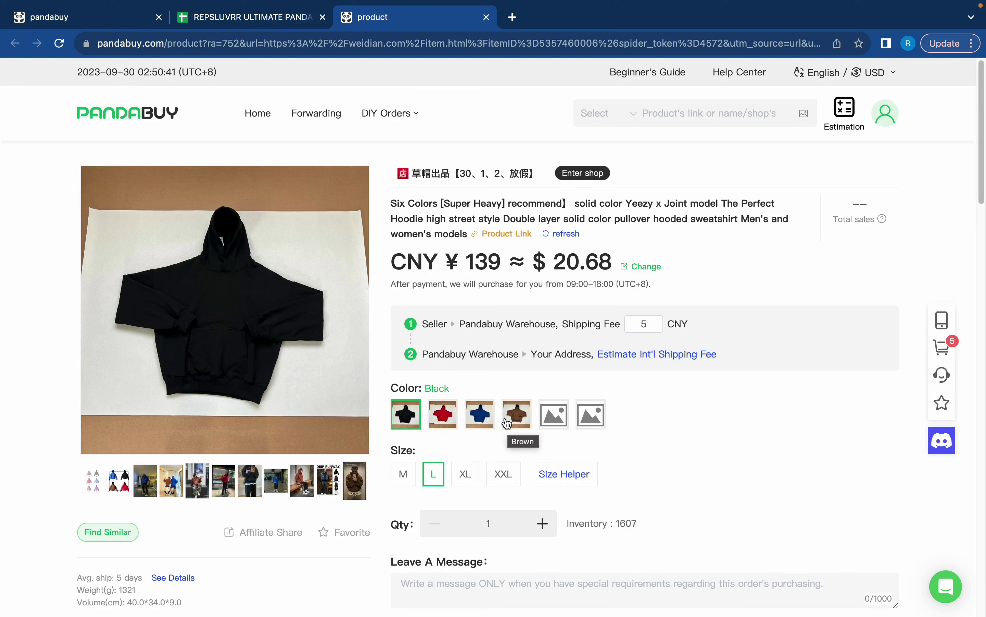
click(510, 423)
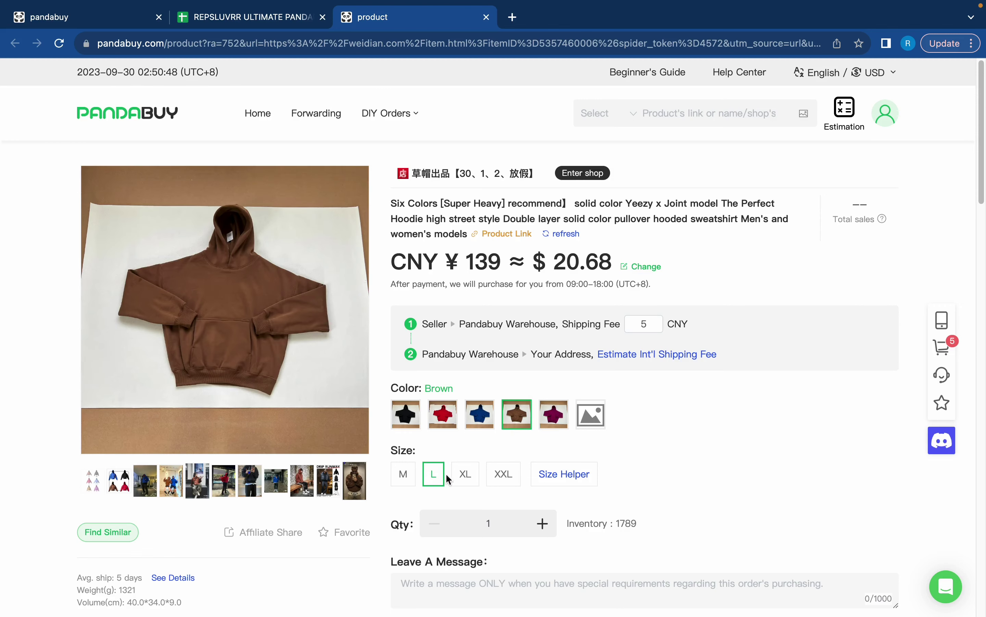
click(465, 474)
Step: Accept the purchase notes and add the Brown XL hoodie to the cart
scroll(461, 475, down, 1)
scroll(461, 475, down, 1)
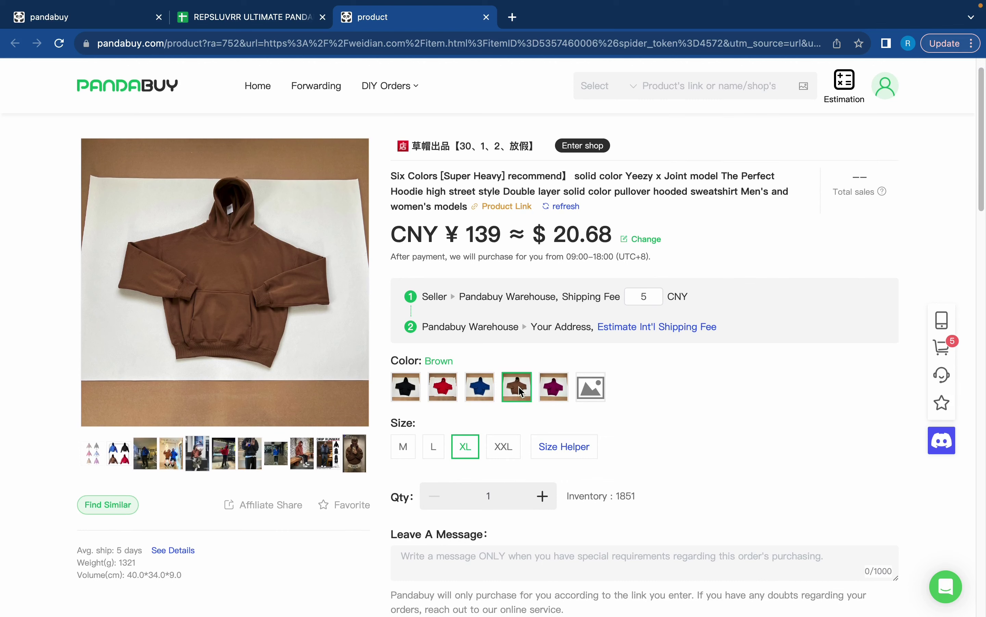
scroll(462, 445, down, 5)
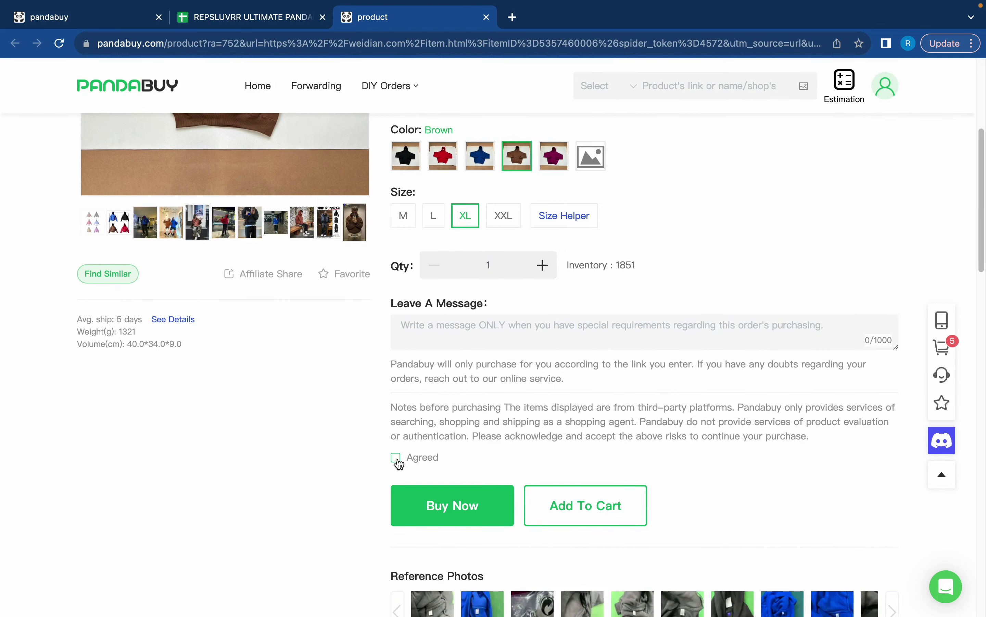
click(396, 457)
click(595, 516)
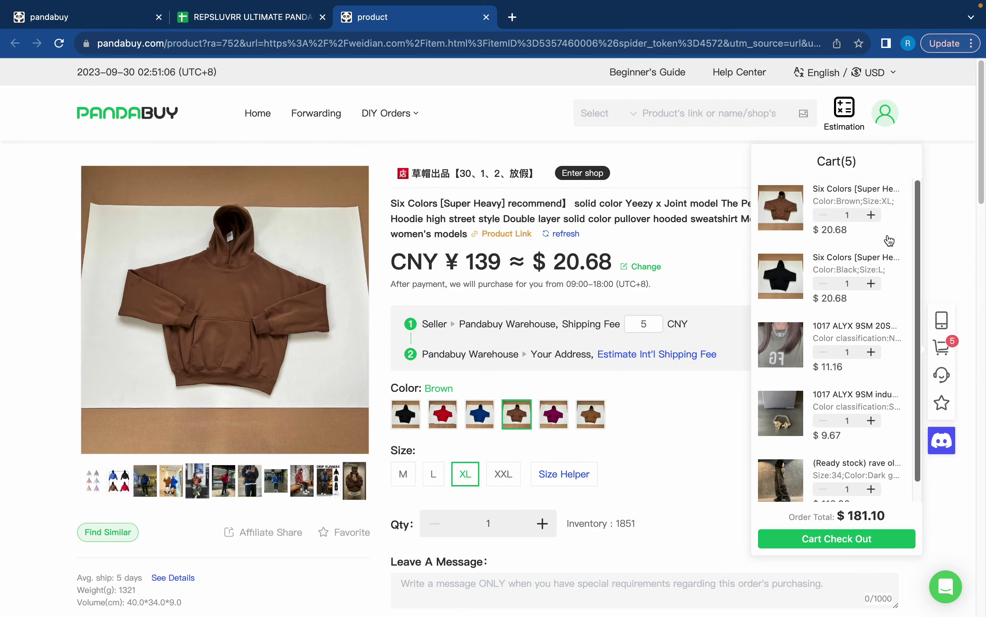
scroll(840, 253, down, 3)
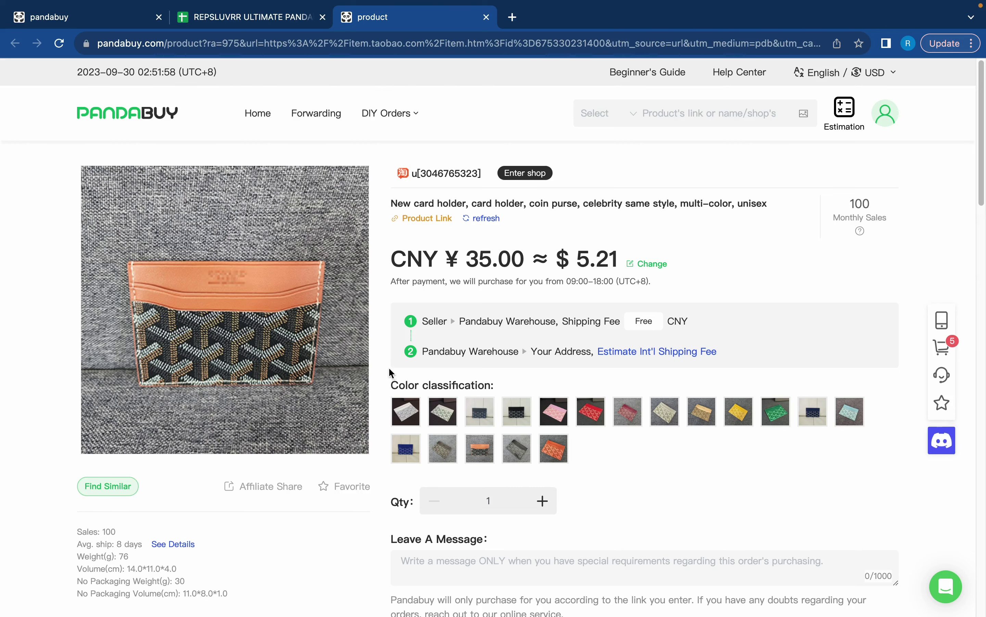
Step: Accept the card holder's purchase notes and add the black card holder to the cart
mouse_move(248, 300)
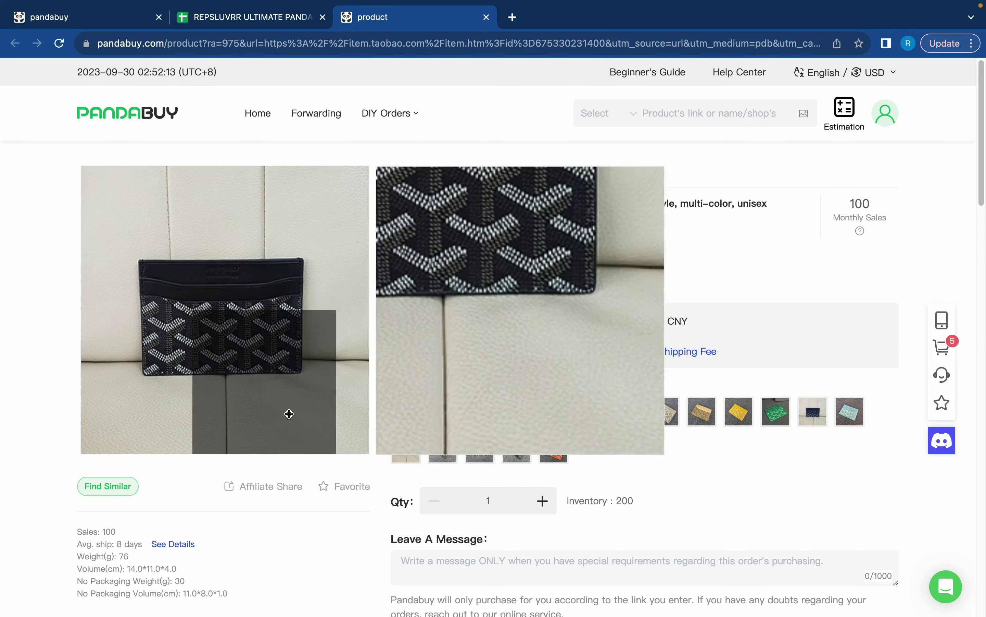
scroll(624, 504, down, 3)
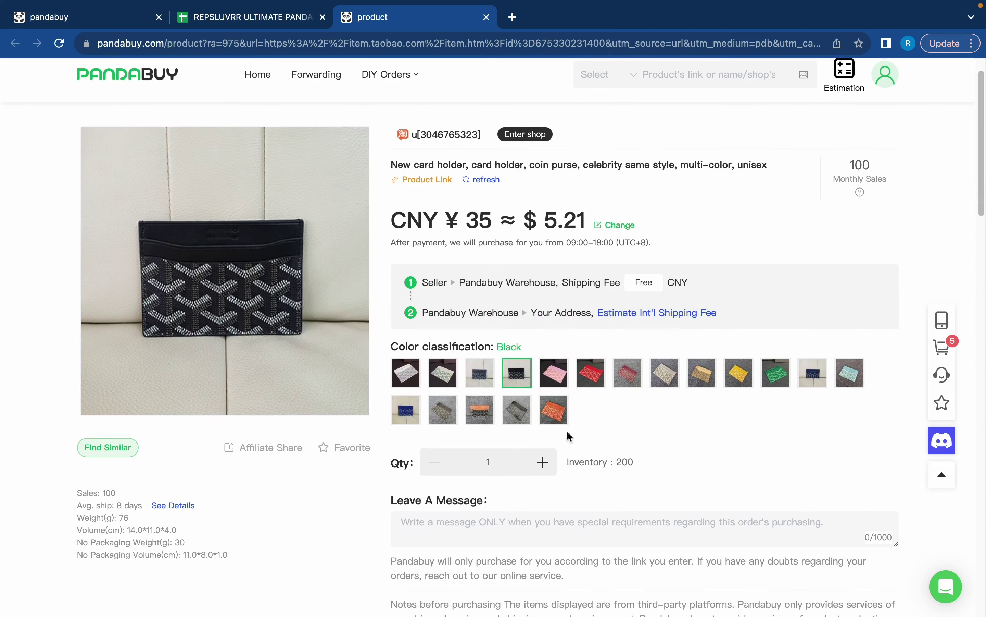
scroll(527, 408, down, 5)
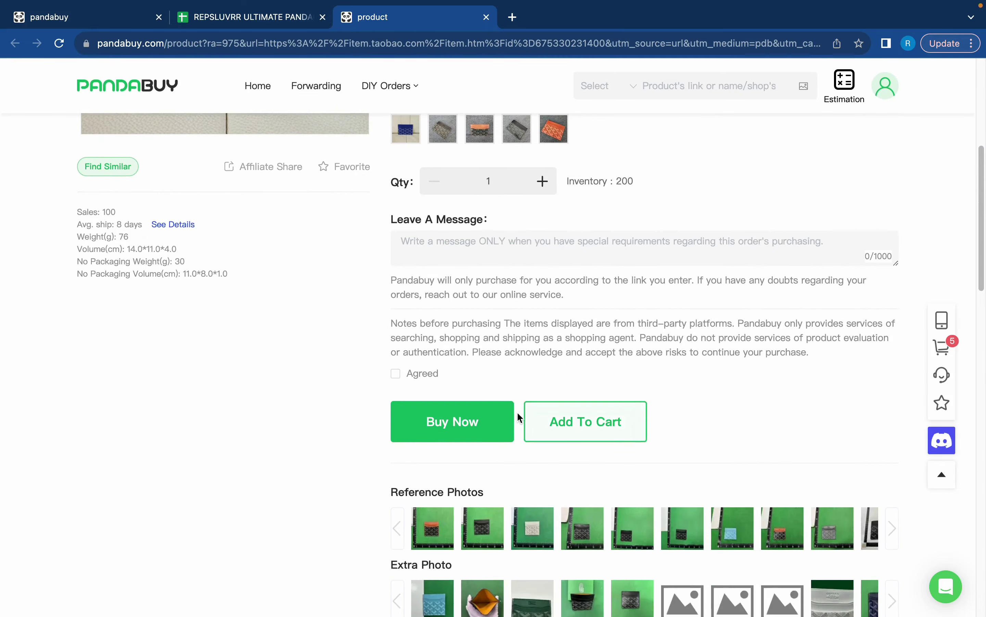
click(395, 373)
click(582, 434)
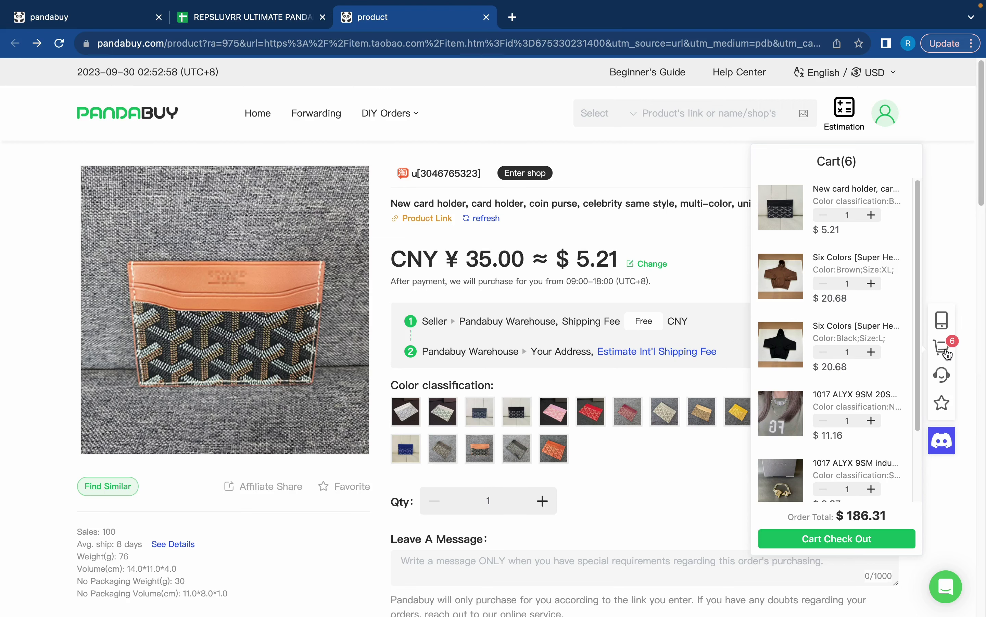
Step: In the full cart, leave only the FLANEUR ATELIER necklace selected for checkout
click(819, 544)
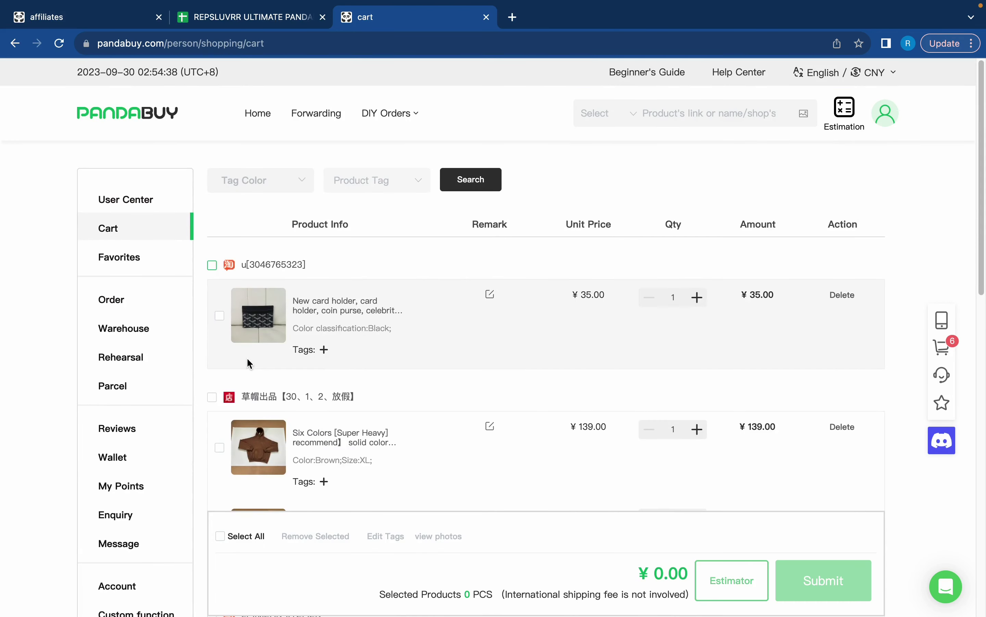
click(212, 265)
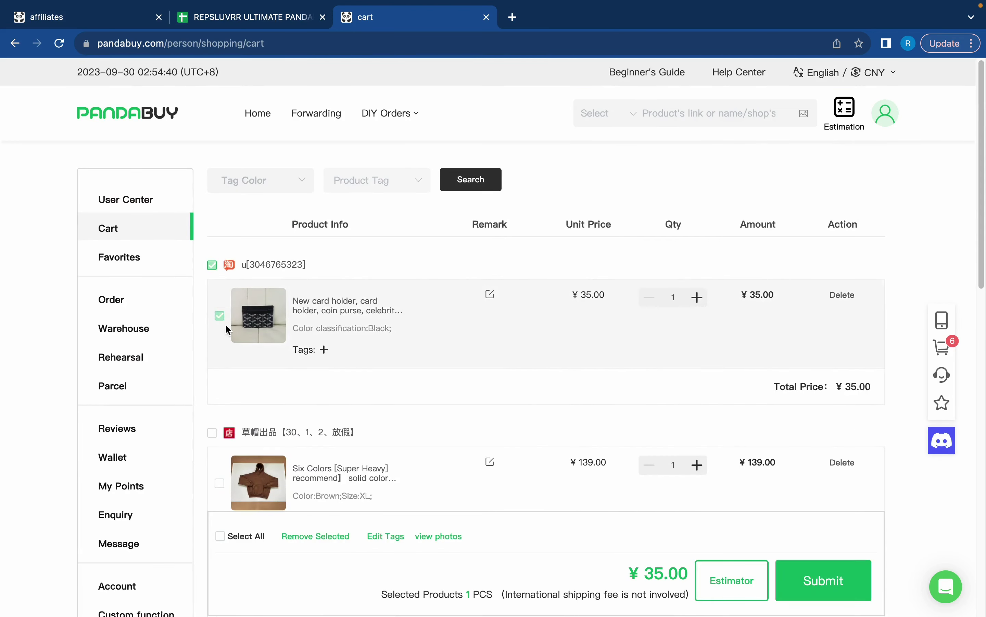
scroll(222, 322, down, 3)
click(213, 324)
scroll(216, 331, down, 7)
click(213, 342)
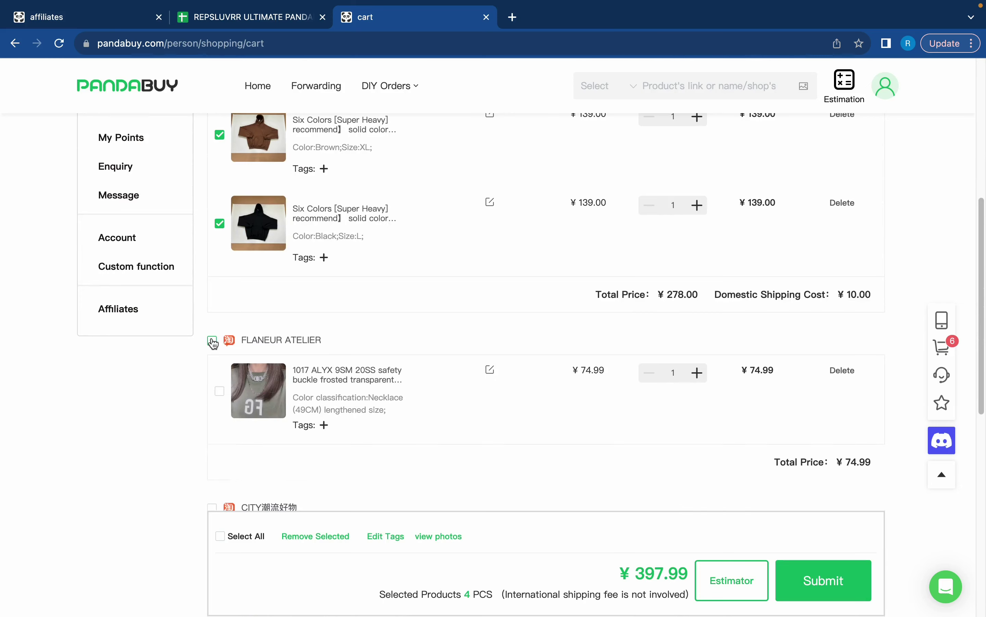
scroll(215, 296, down, 2)
click(212, 289)
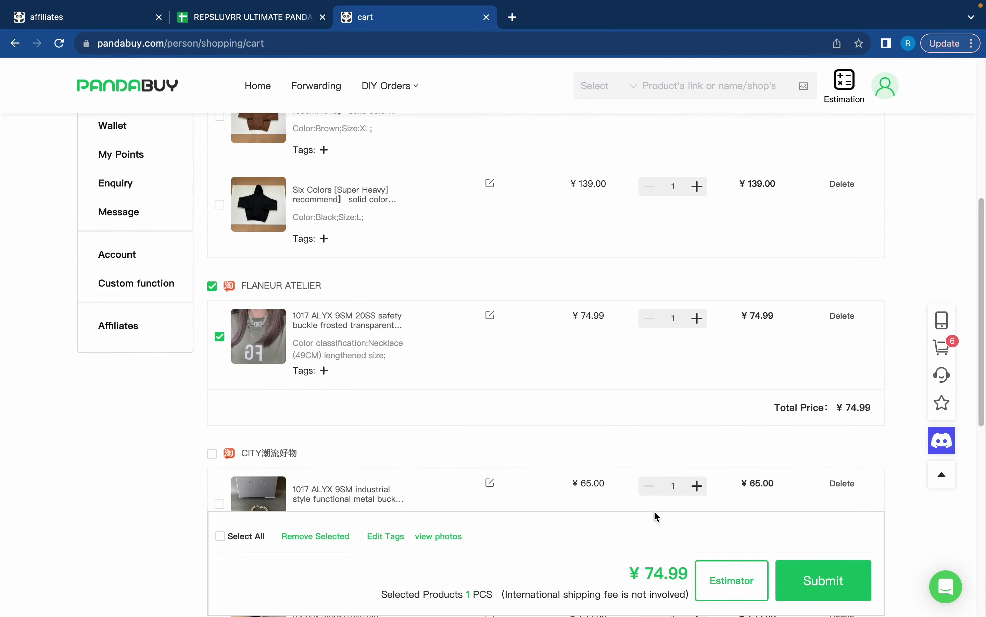
Step: Agree to the terms and submit the order for the 1017 ALYX 9SM necklace
click(823, 580)
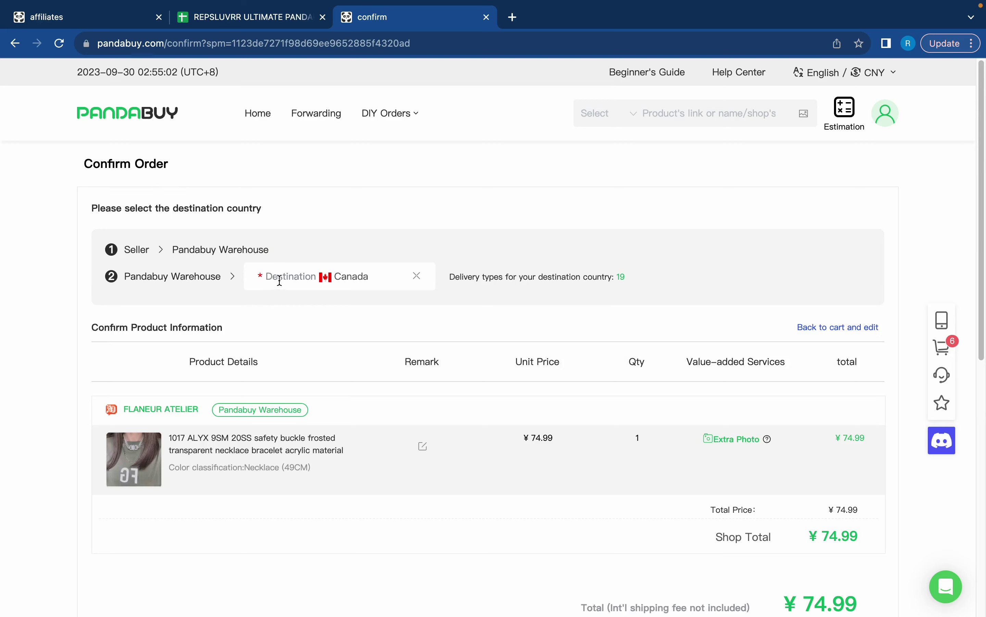
scroll(322, 285, down, 5)
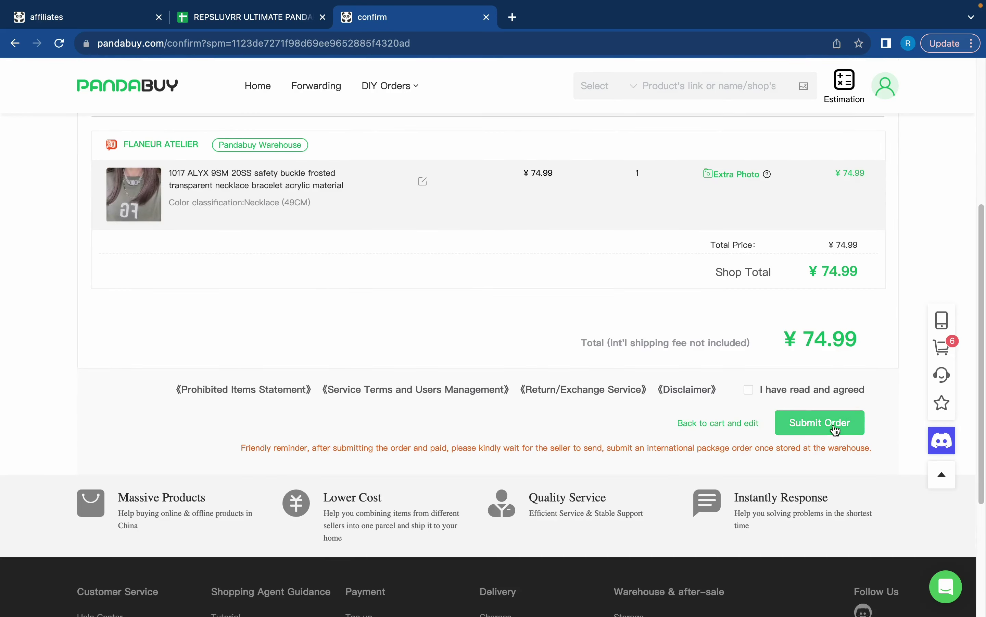
click(752, 391)
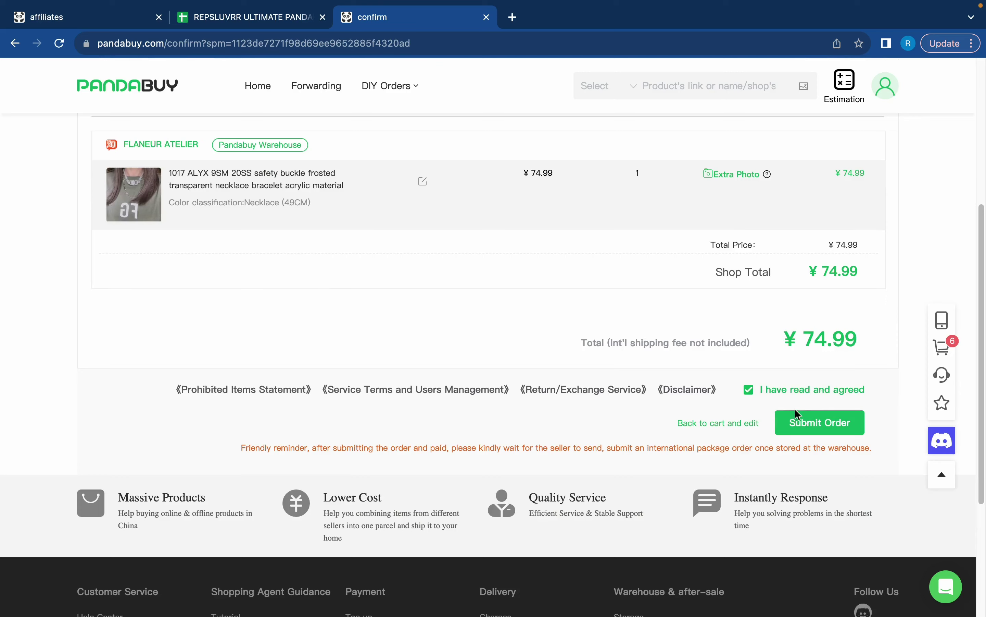
click(809, 427)
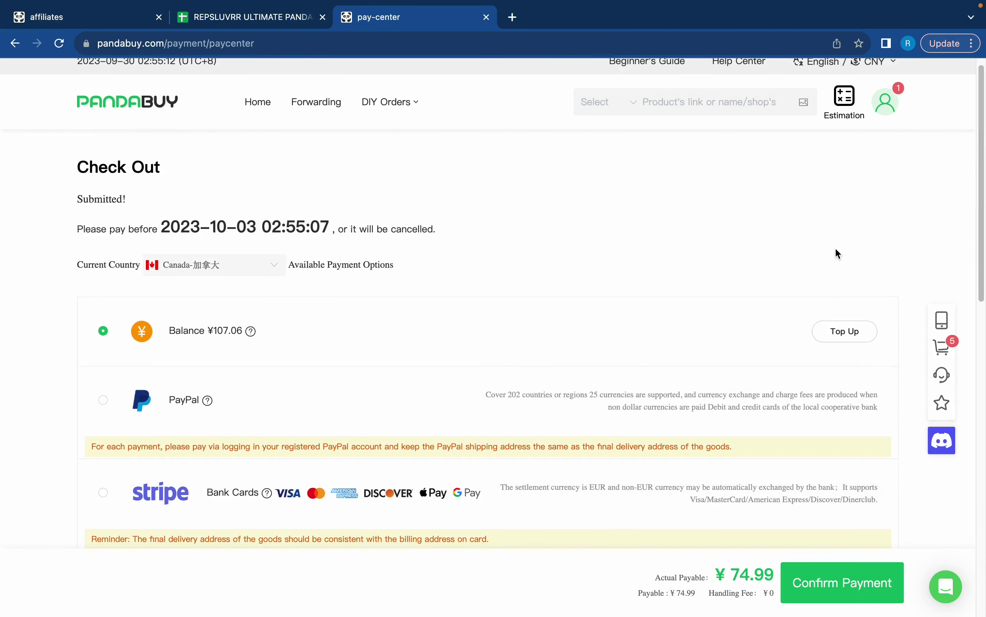
Step: Pay the ¥74.99 charge from the account balance instead of PayPal
scroll(775, 260, down, 1)
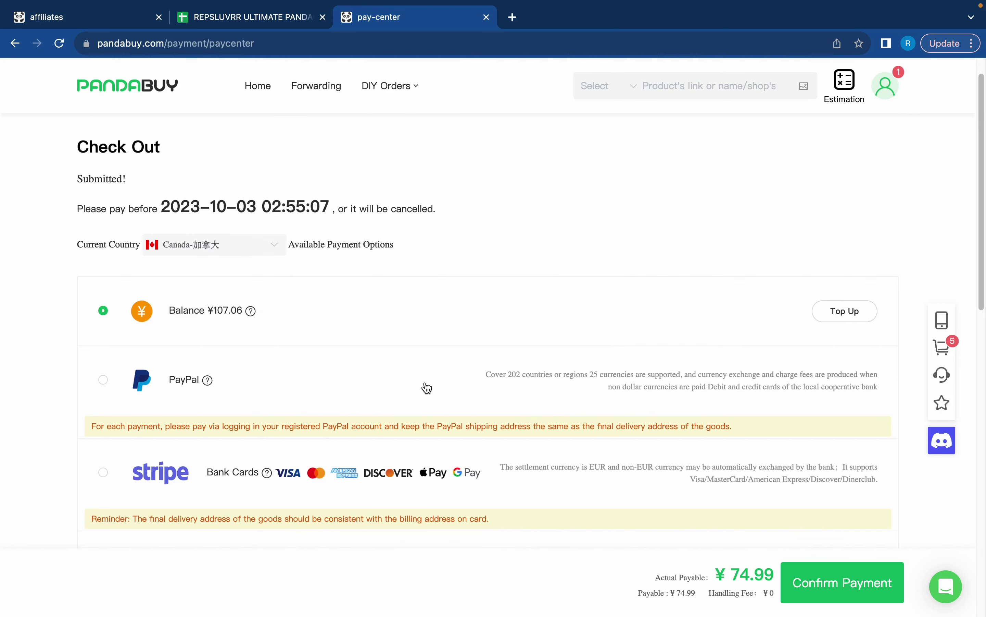
scroll(428, 387, down, 5)
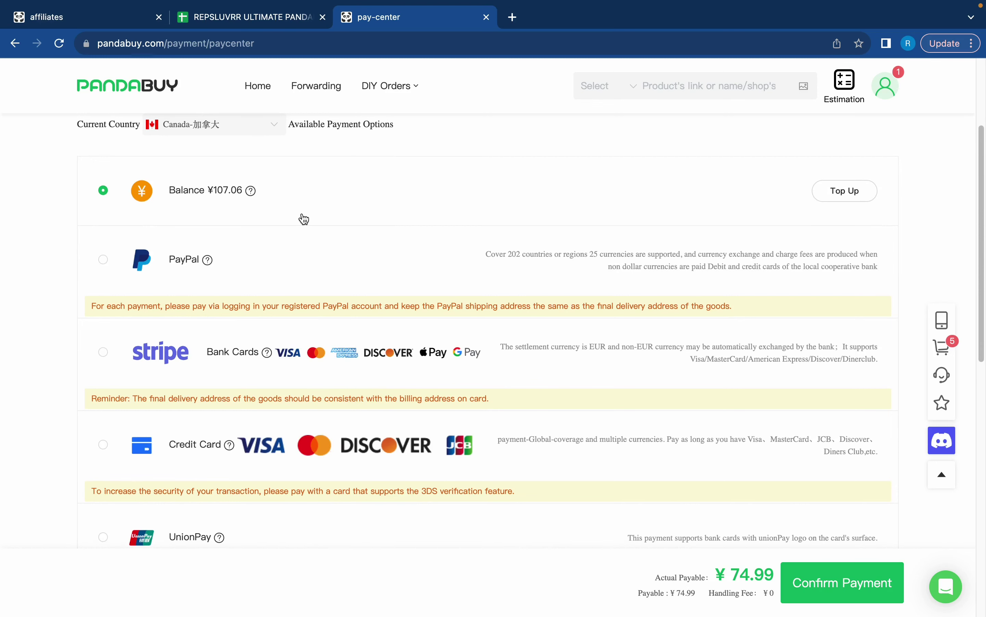
scroll(271, 251, up, 5)
scroll(307, 281, down, 3)
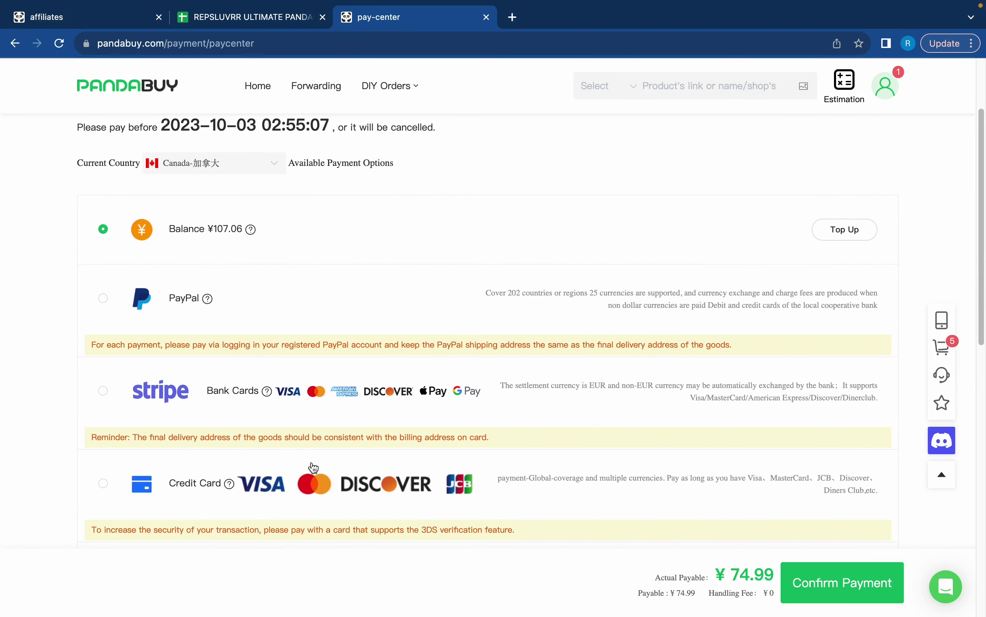
scroll(326, 407, up, 2)
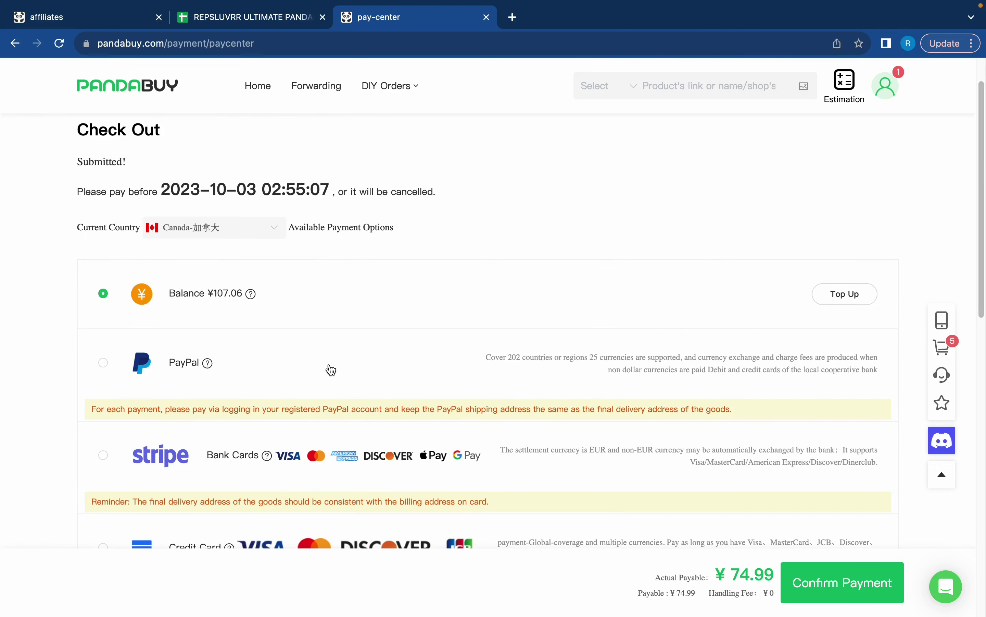
click(329, 367)
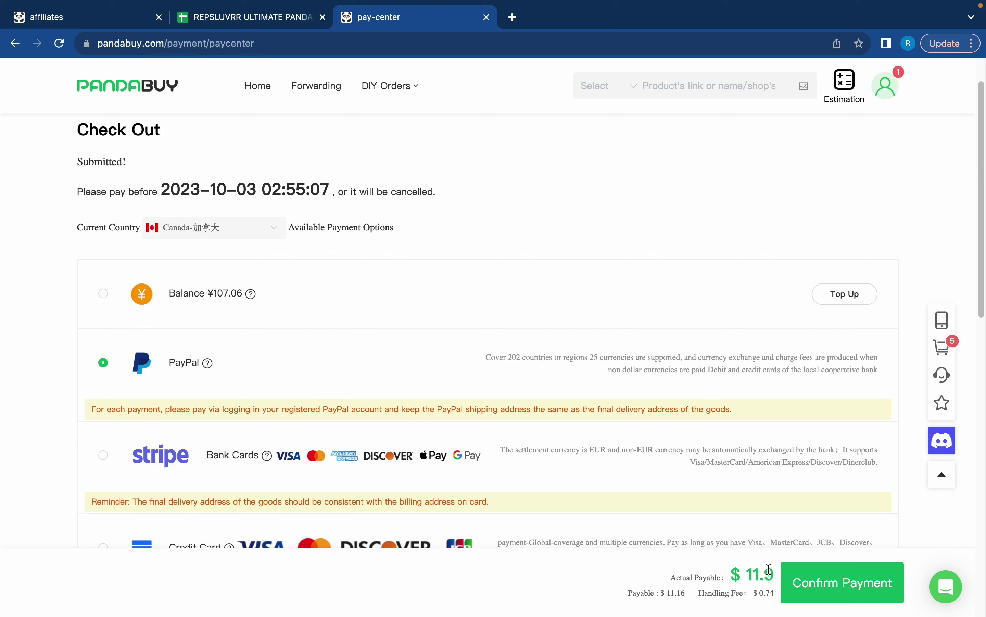
click(407, 303)
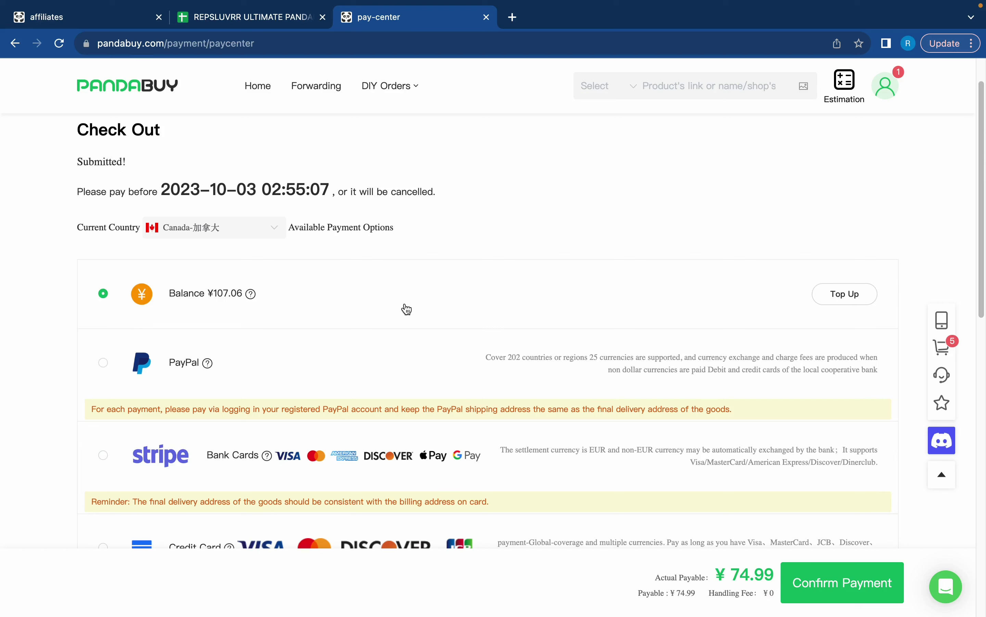
click(789, 572)
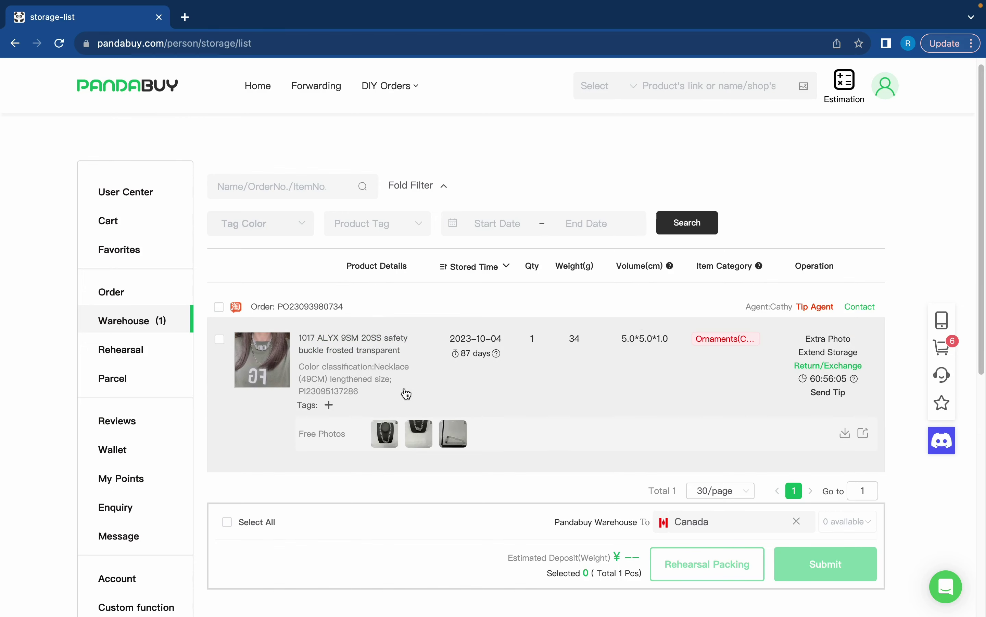
Step: Highlight the stored necklace's 34 g weight in the warehouse list
scroll(414, 402, down, 1)
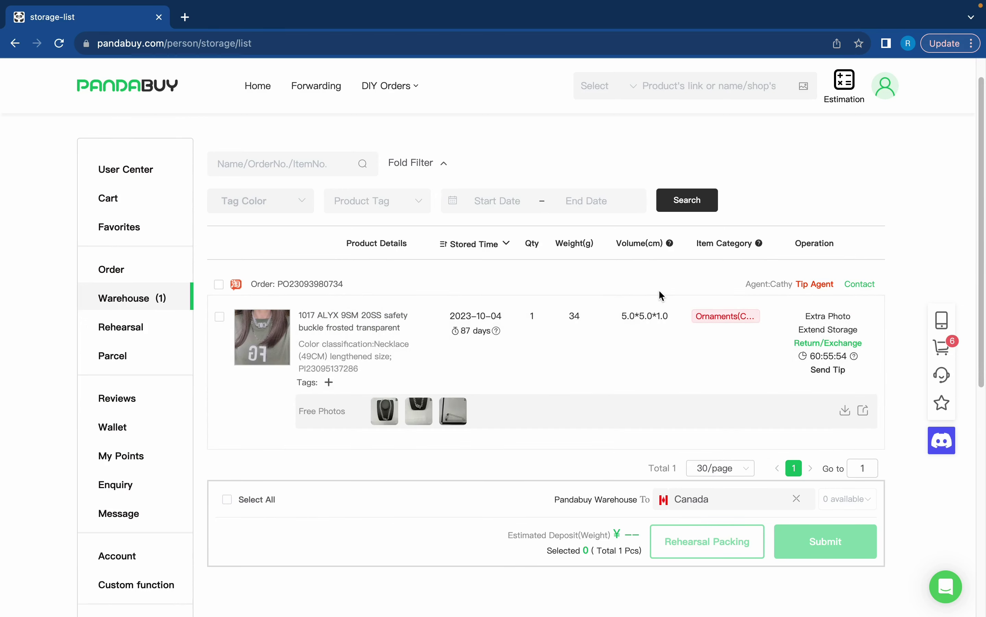
double_click(572, 315)
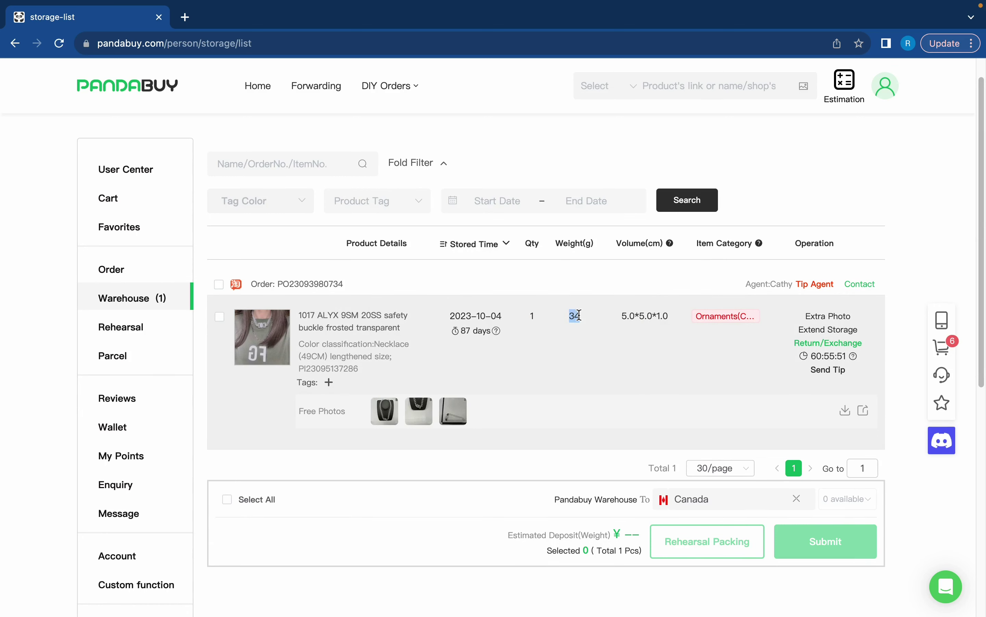
drag(582, 317, 570, 317)
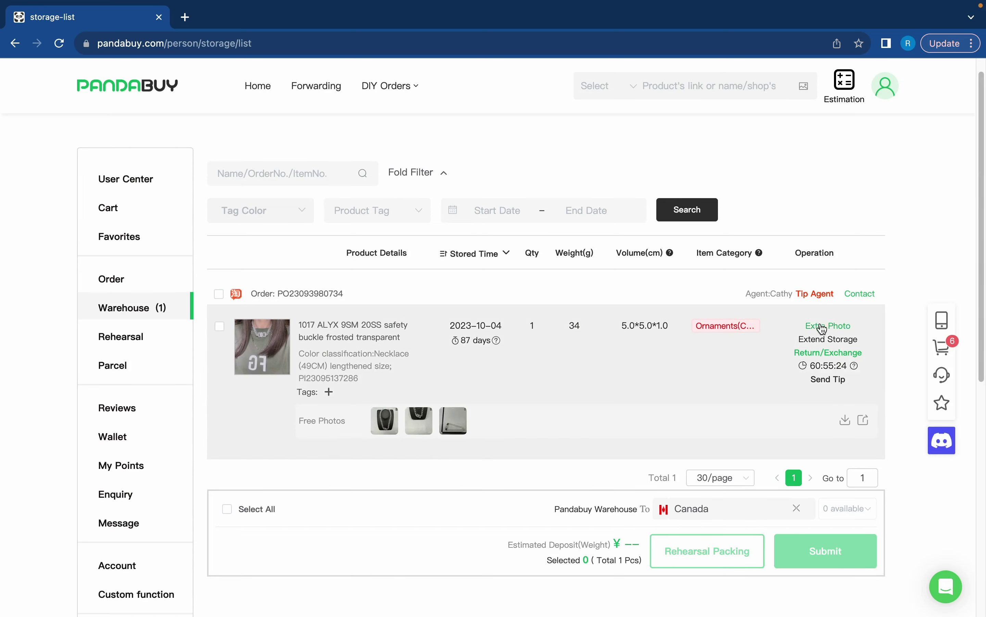
click(828, 354)
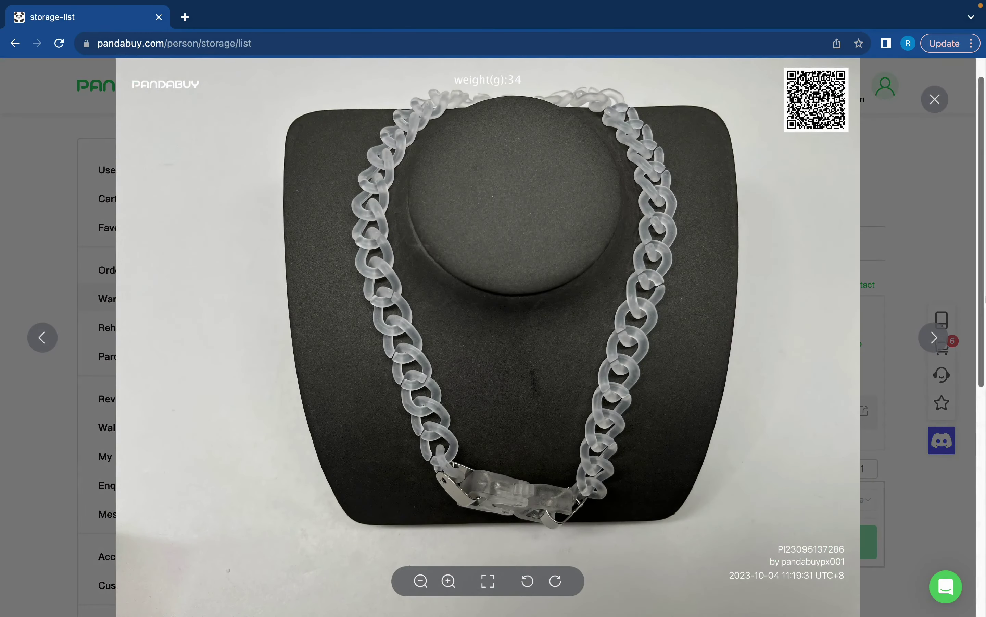
click(934, 337)
click(888, 190)
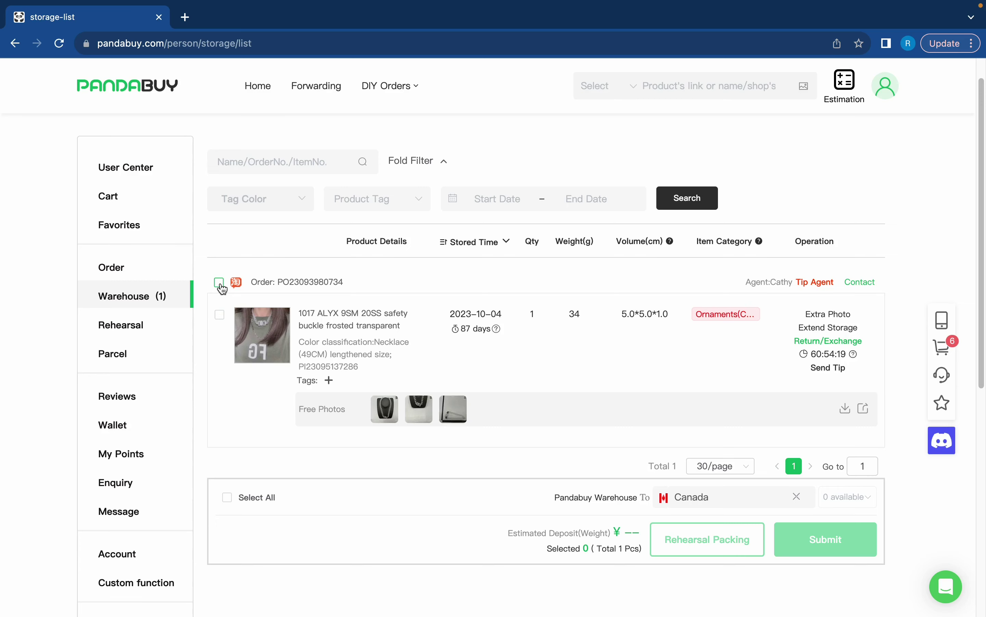
Step: Select the necklace order, set its destination to Canada, and submit it as a parcel
click(219, 282)
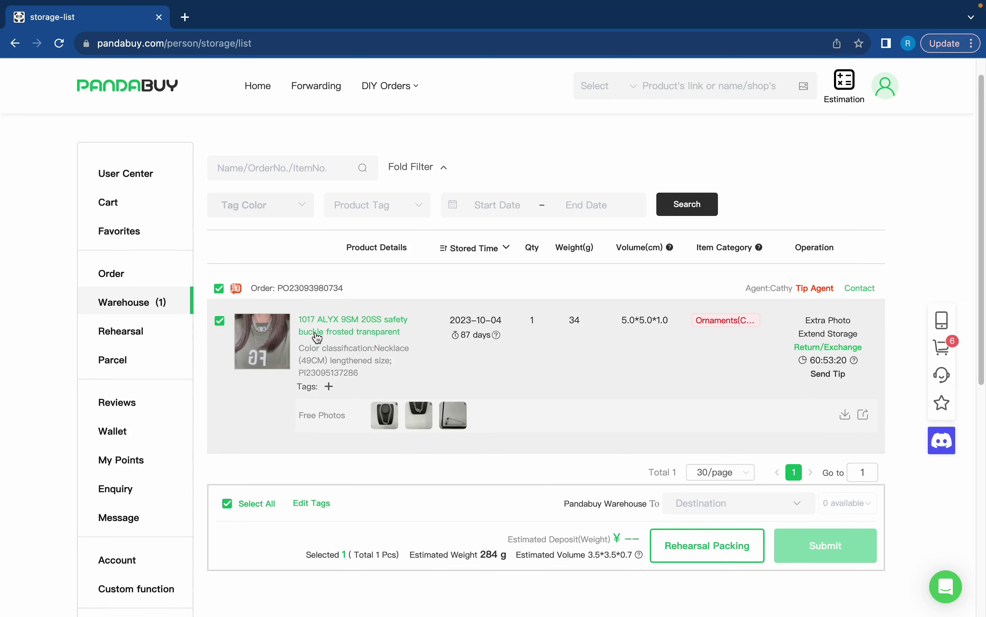
click(801, 511)
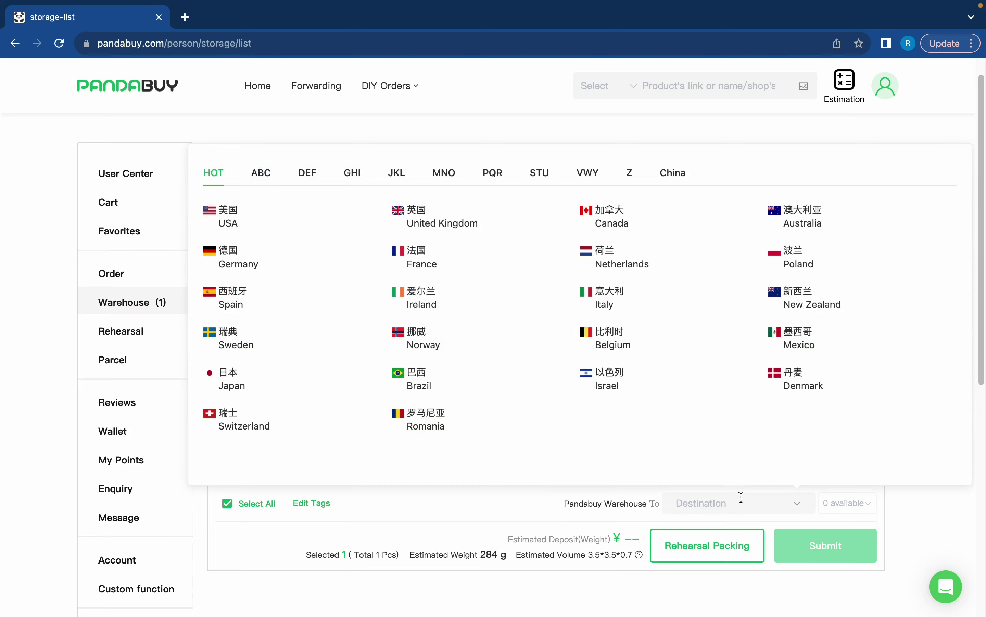
click(644, 231)
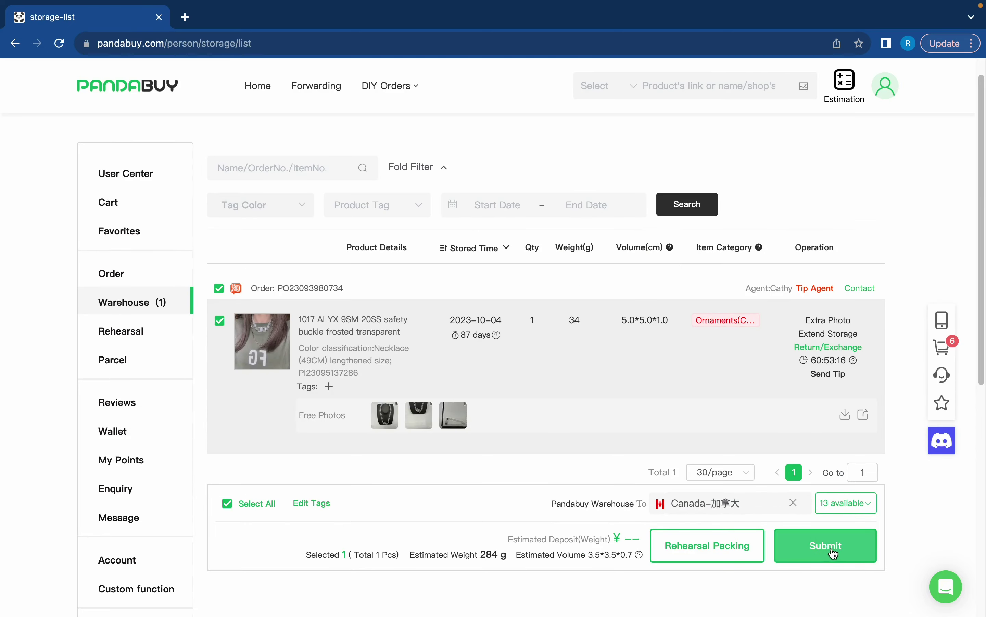
click(834, 553)
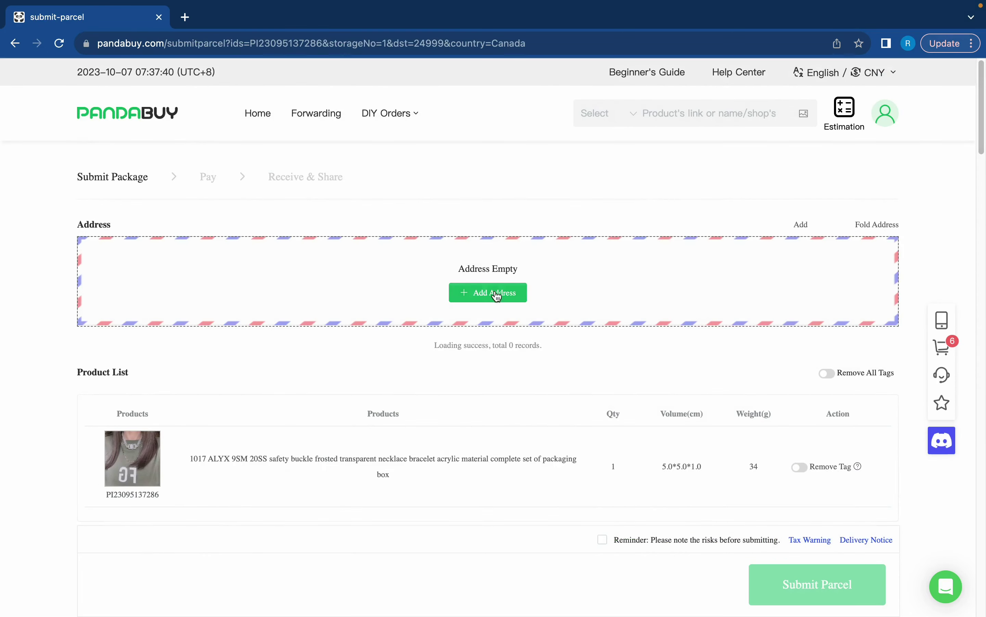
Step: Add a new shipping address and enter 'Apartment' as its address label
click(481, 298)
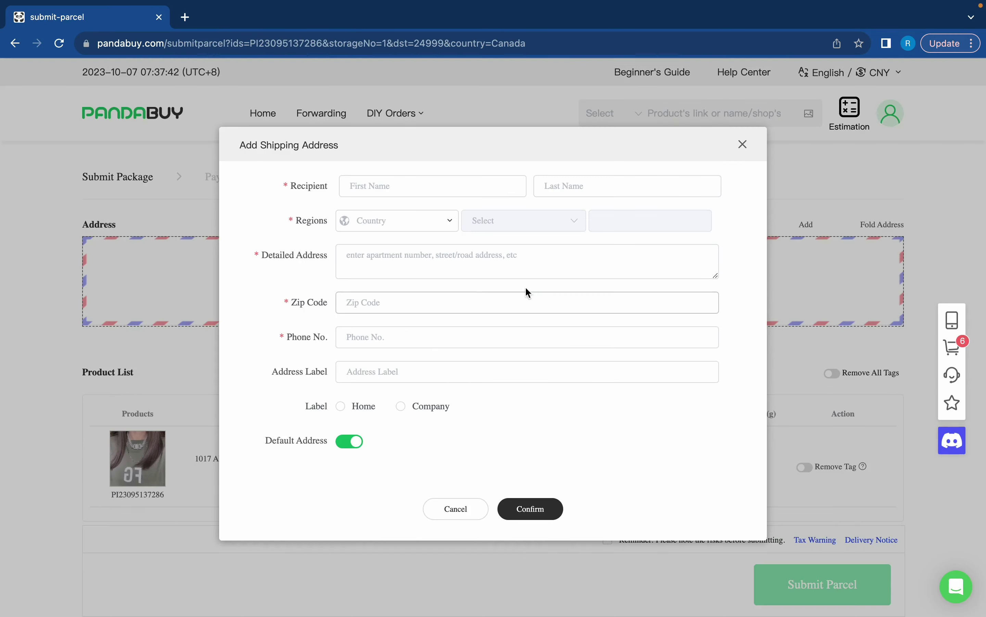
click(431, 221)
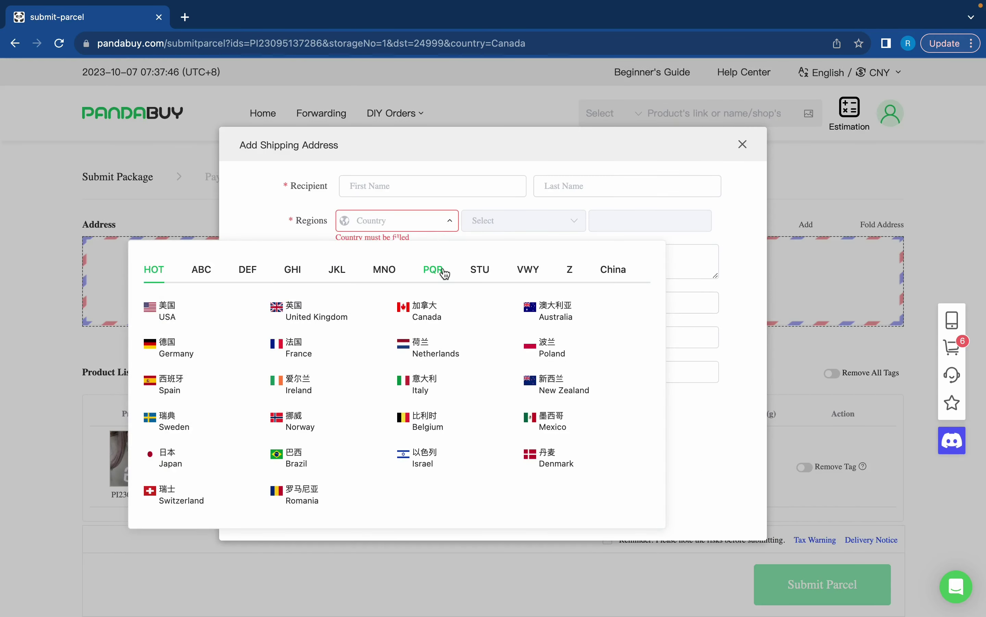
click(626, 220)
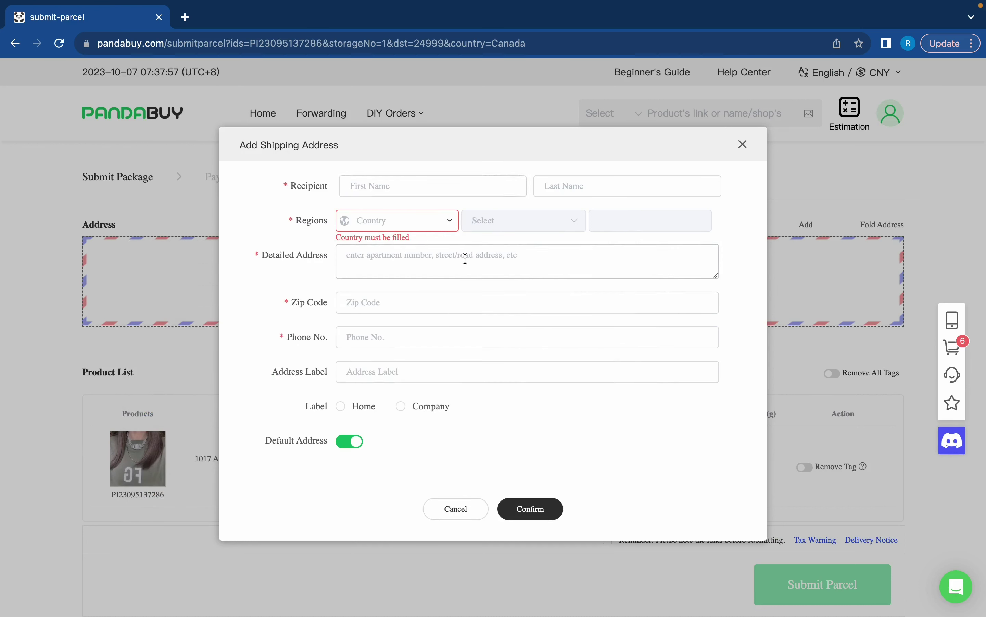
click(430, 380)
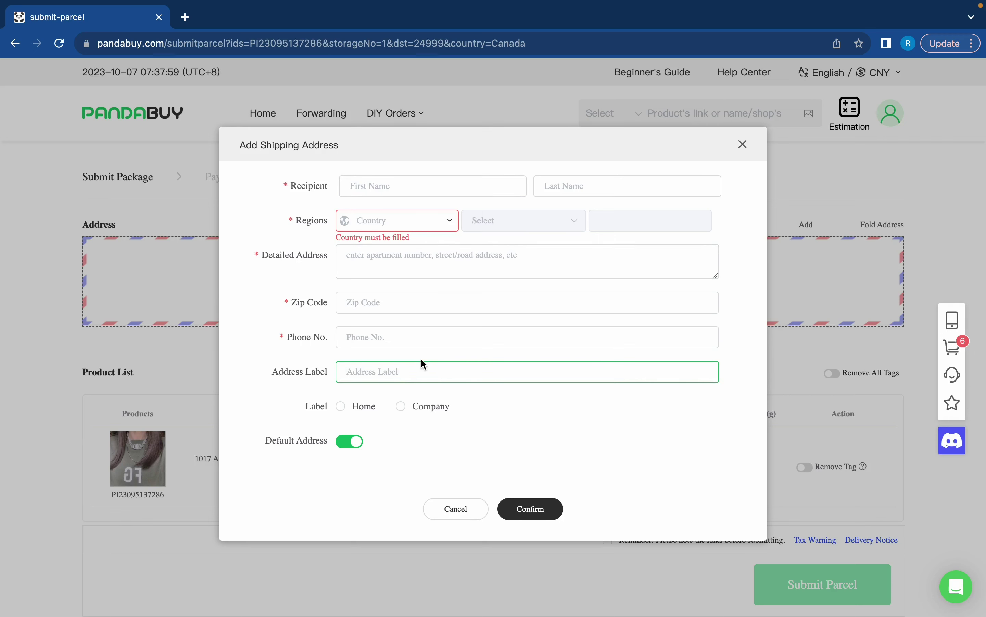
click(412, 362)
text(Apartment)
click(451, 395)
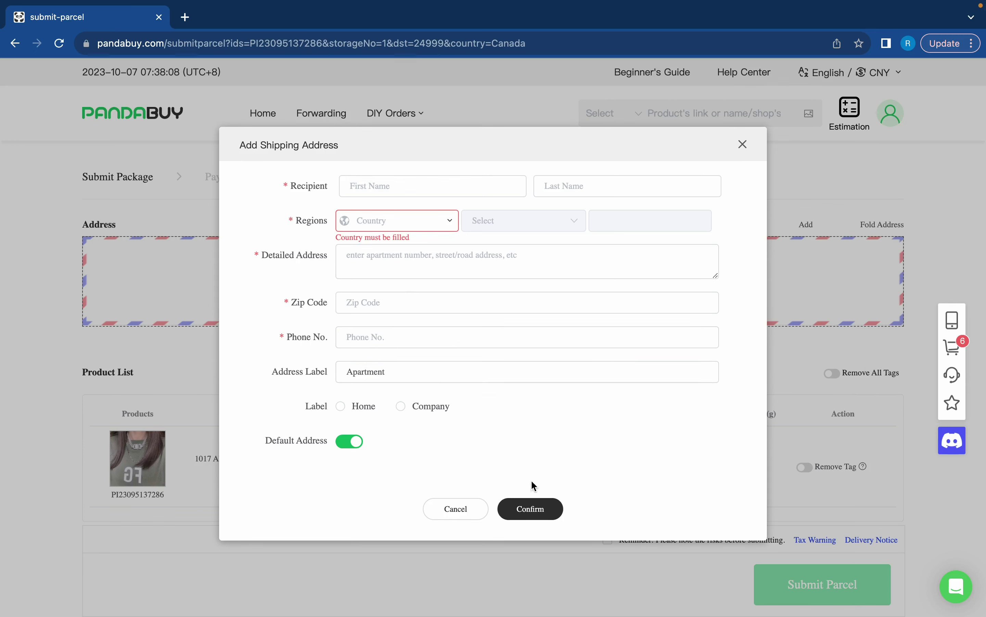
Step: Save the new address and remove the warehouse tag from the necklace
click(532, 510)
click(803, 281)
scroll(803, 282, down, 5)
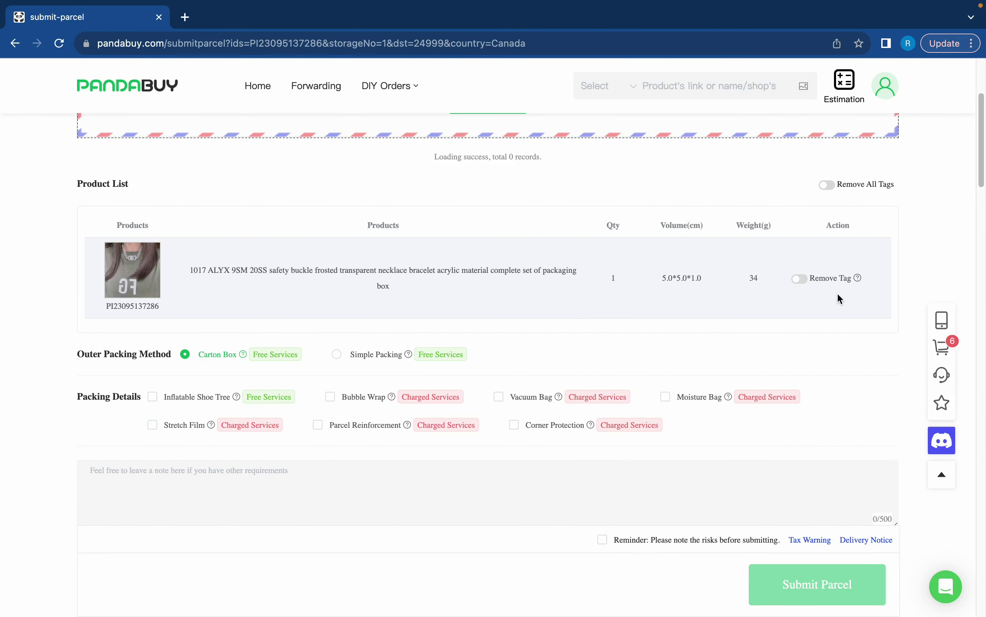
mouse_move(857, 278)
scroll(811, 289, down, 1)
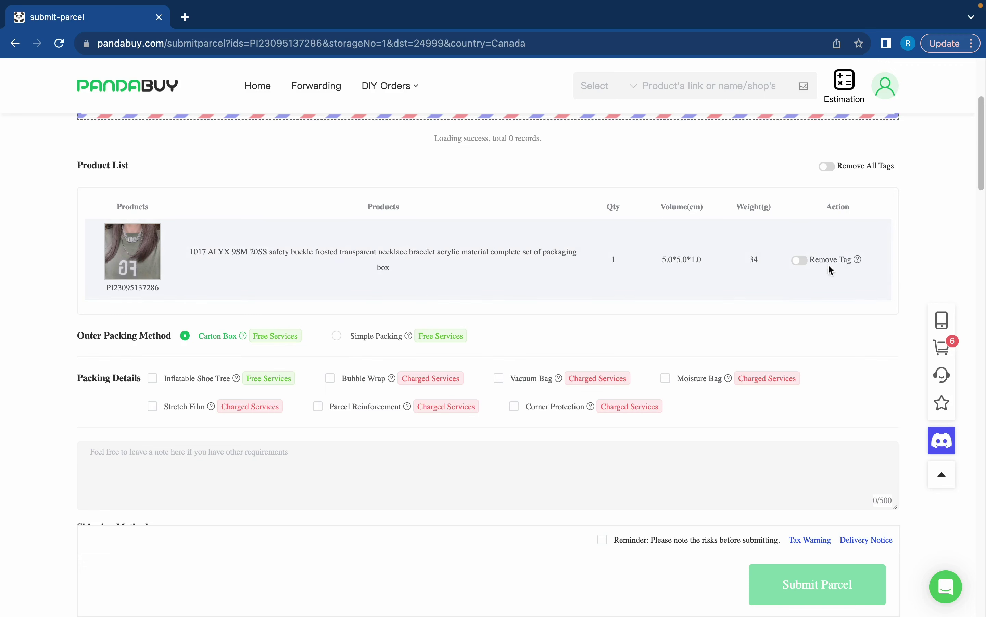
drag(812, 259, 841, 259)
click(817, 253)
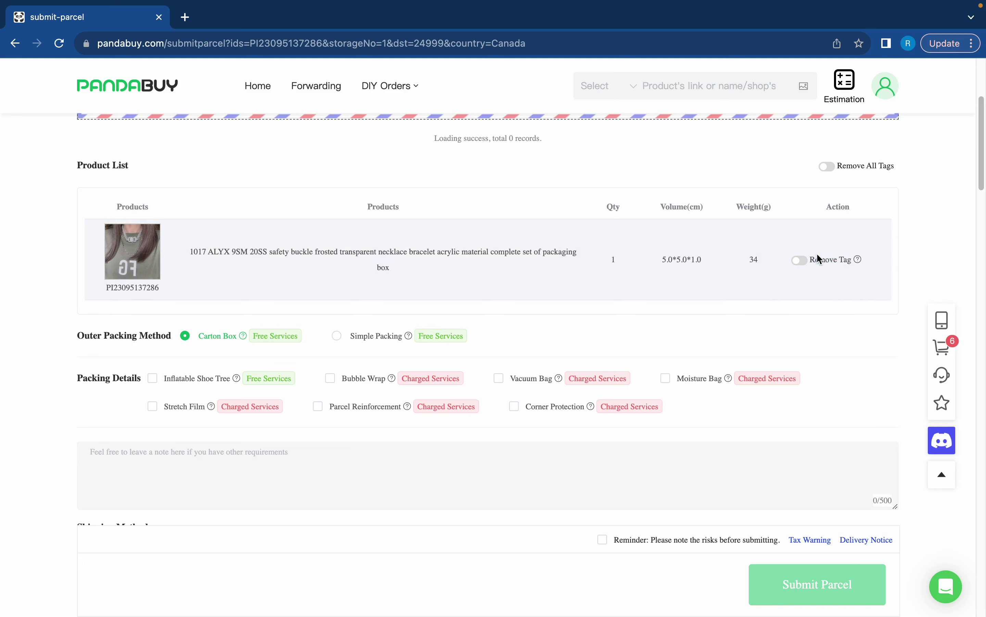
click(799, 260)
Step: Add Corner Protection and Parcel Reinforcement under Packing Details after reading their descriptions
scroll(203, 235, down, 3)
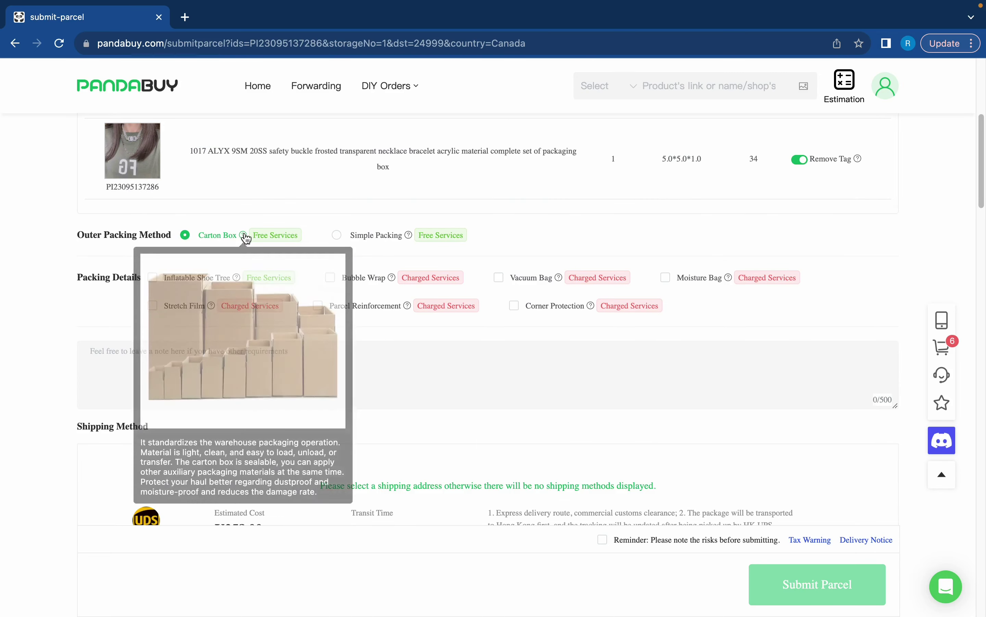
mouse_move(407, 235)
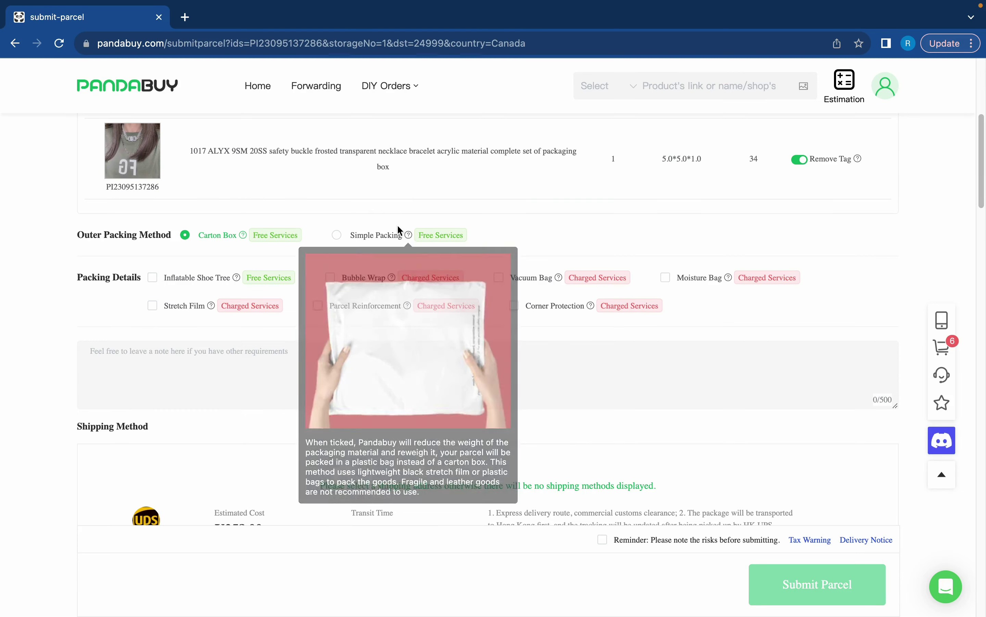
scroll(186, 244, down, 2)
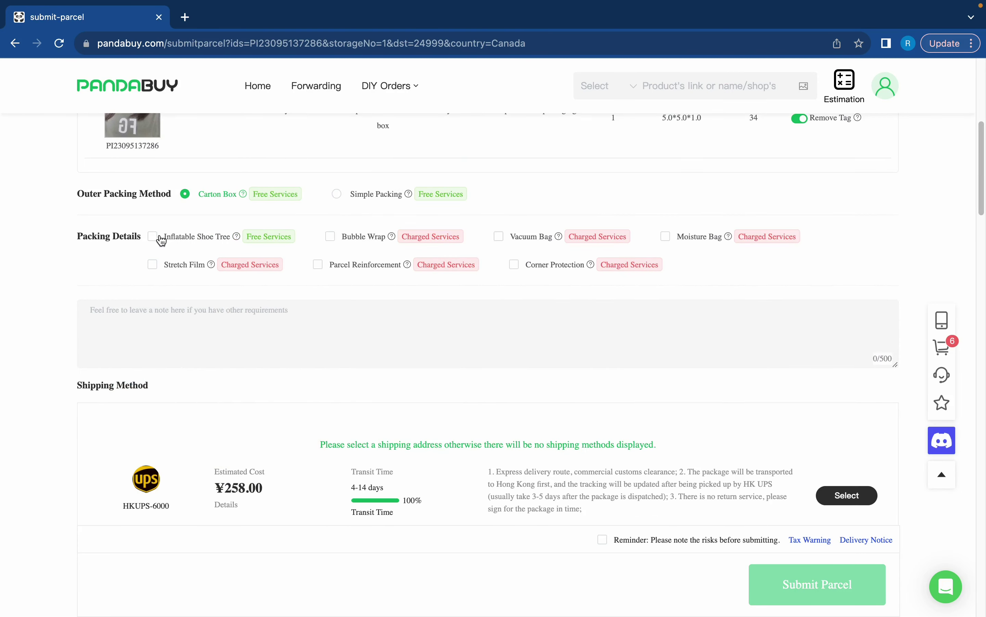
mouse_move(237, 239)
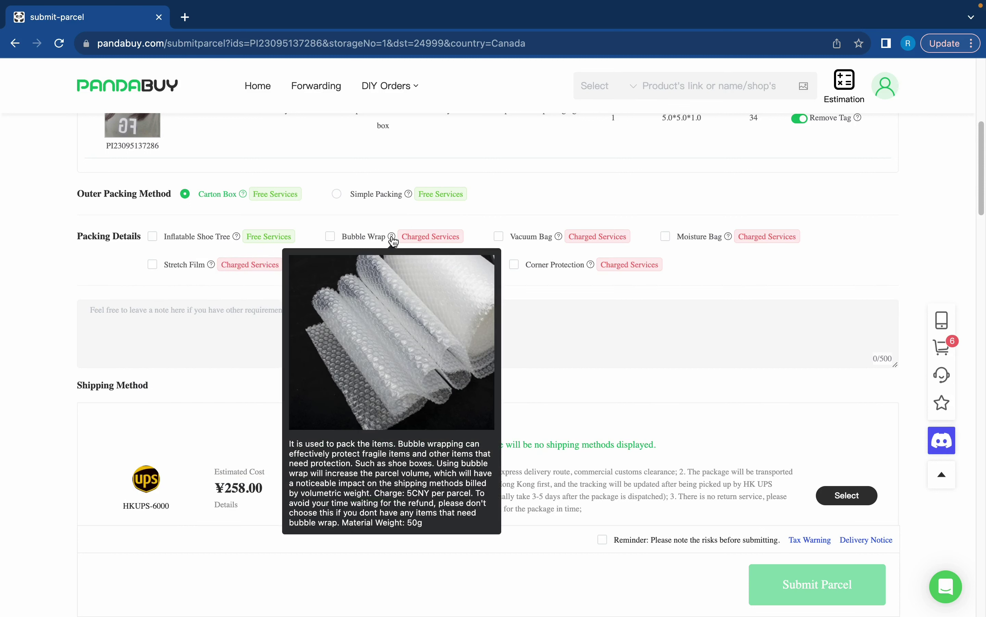
mouse_move(558, 239)
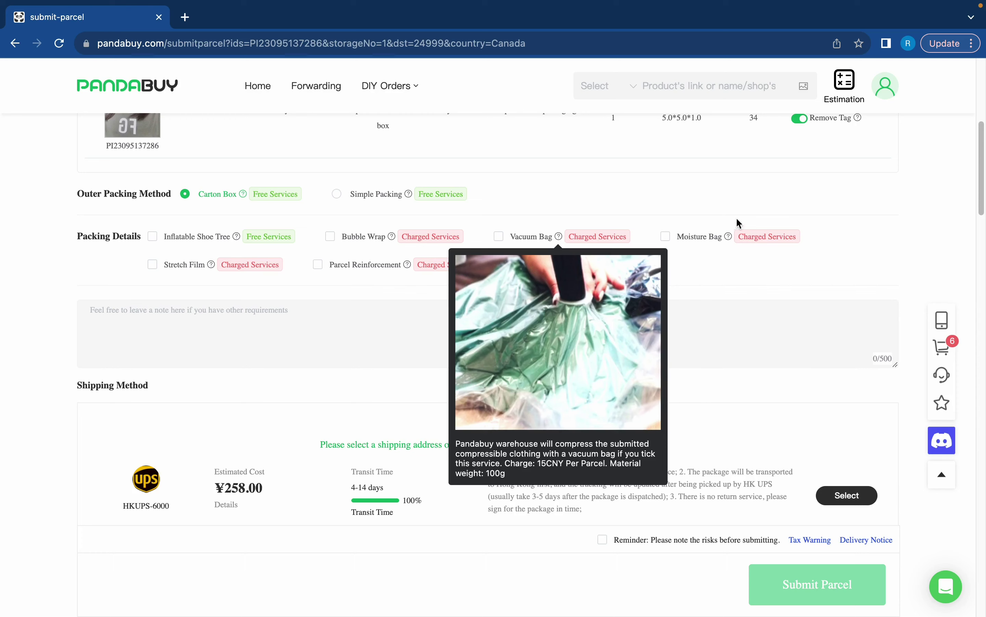
mouse_move(729, 240)
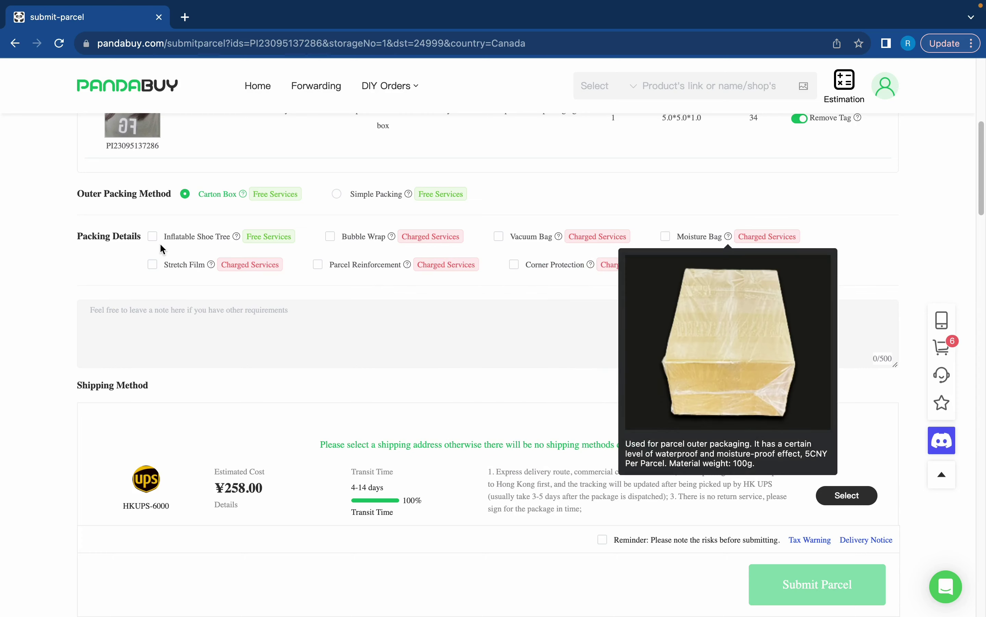
mouse_move(212, 265)
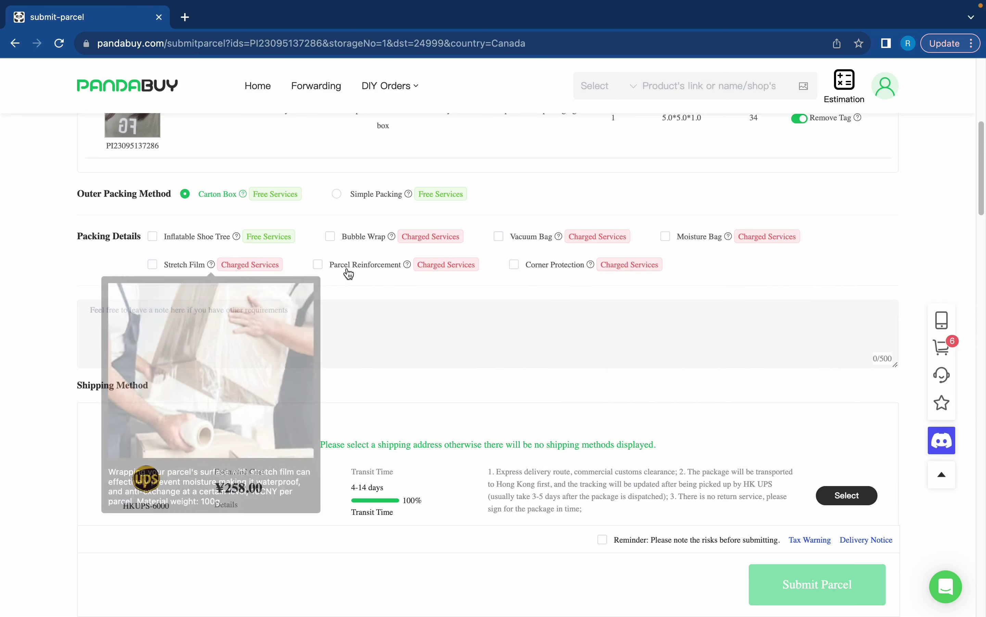
click(514, 263)
mouse_move(590, 265)
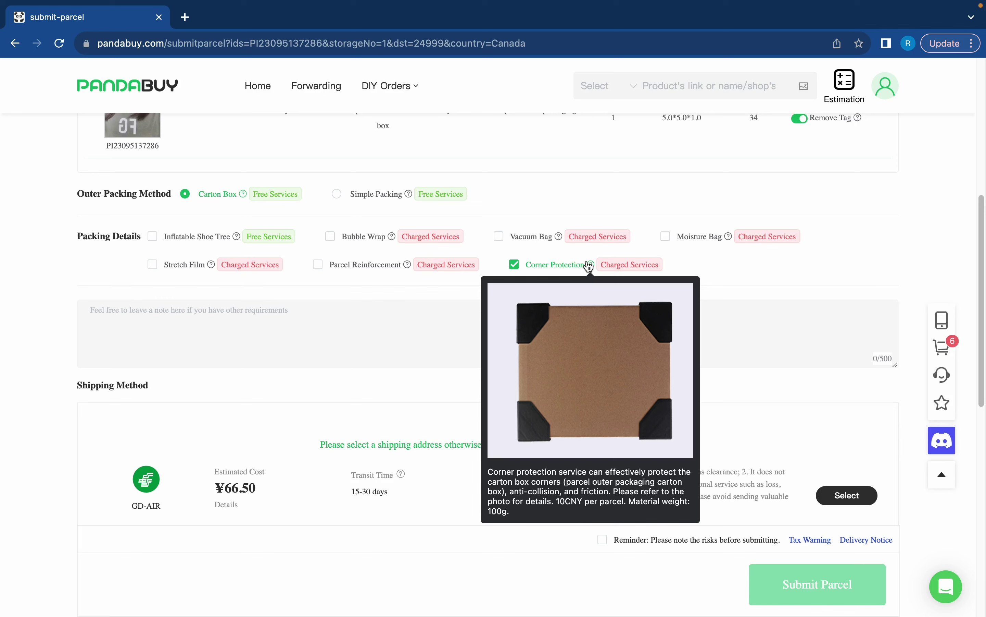
click(363, 266)
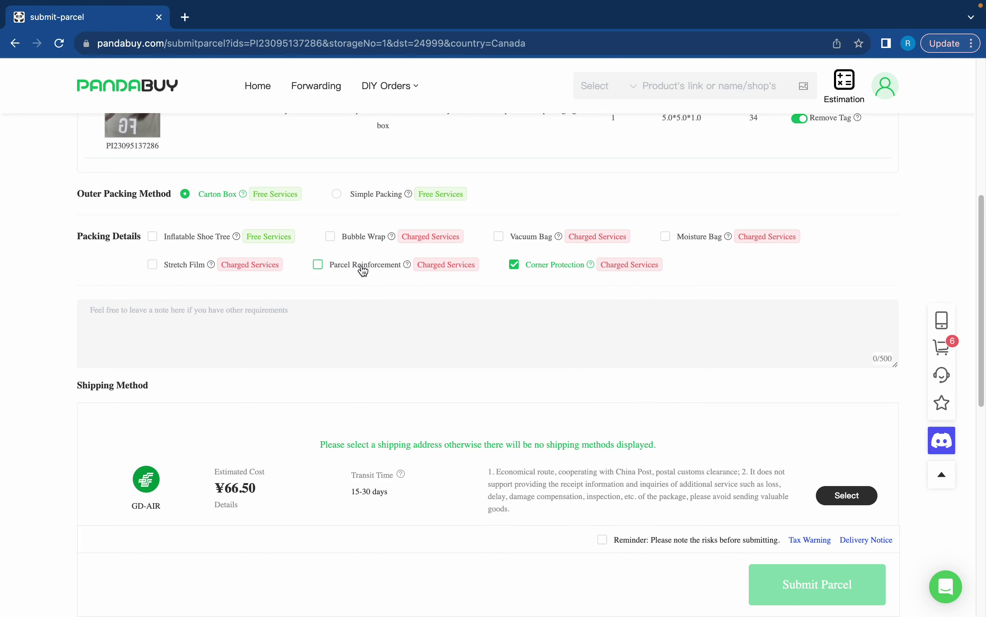
mouse_move(408, 266)
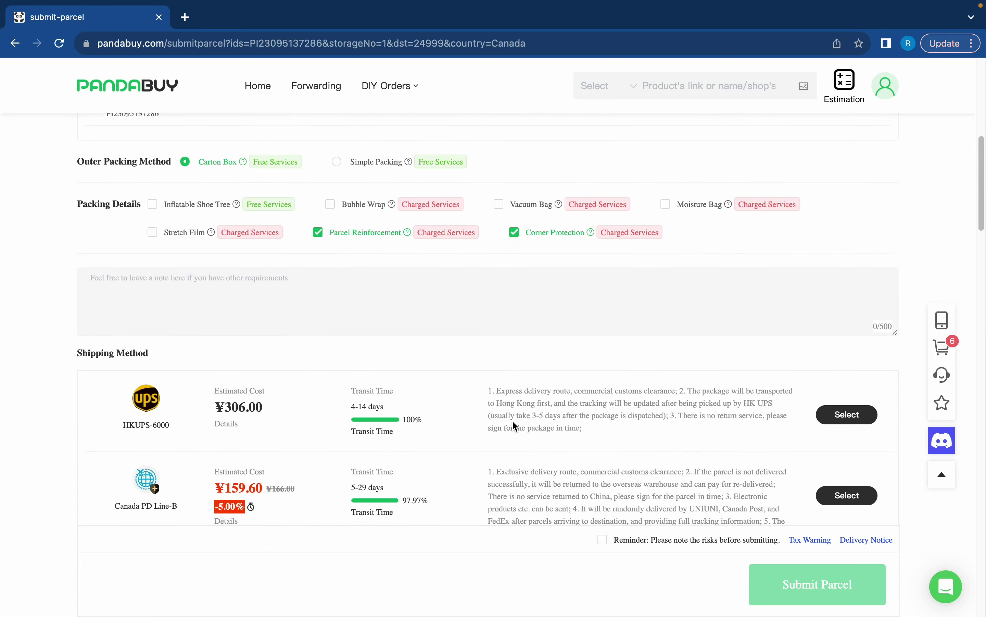
Step: Compare the Canada shipping routes, including Canada PD Line at ¥117.00 and HKUPS-8000 at ¥333.00
scroll(512, 420, down, 3)
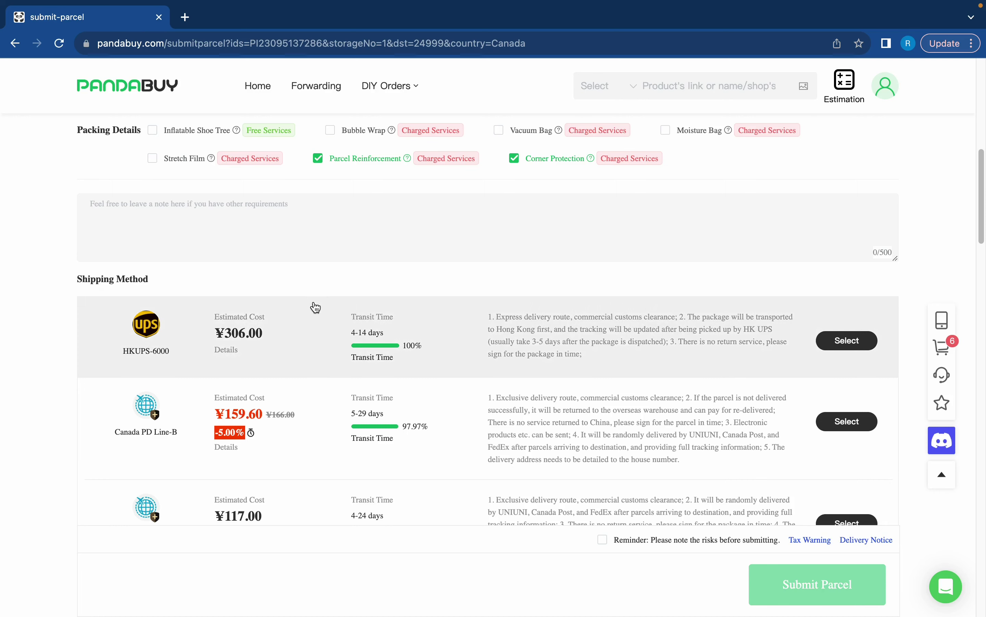
scroll(318, 310, down, 1)
scroll(319, 308, down, 2)
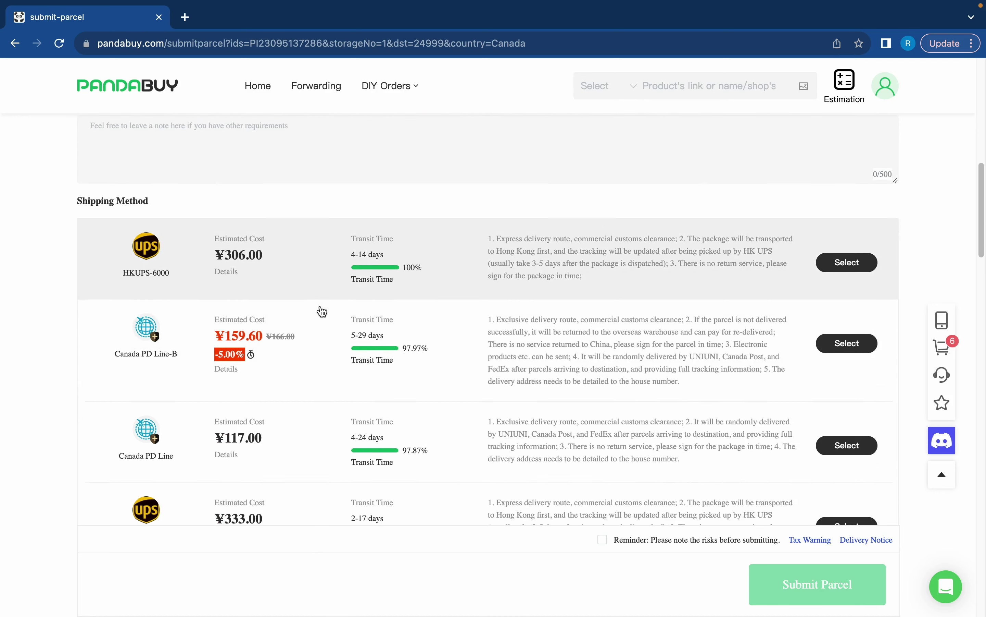
scroll(341, 347, down, 2)
scroll(326, 375, down, 15)
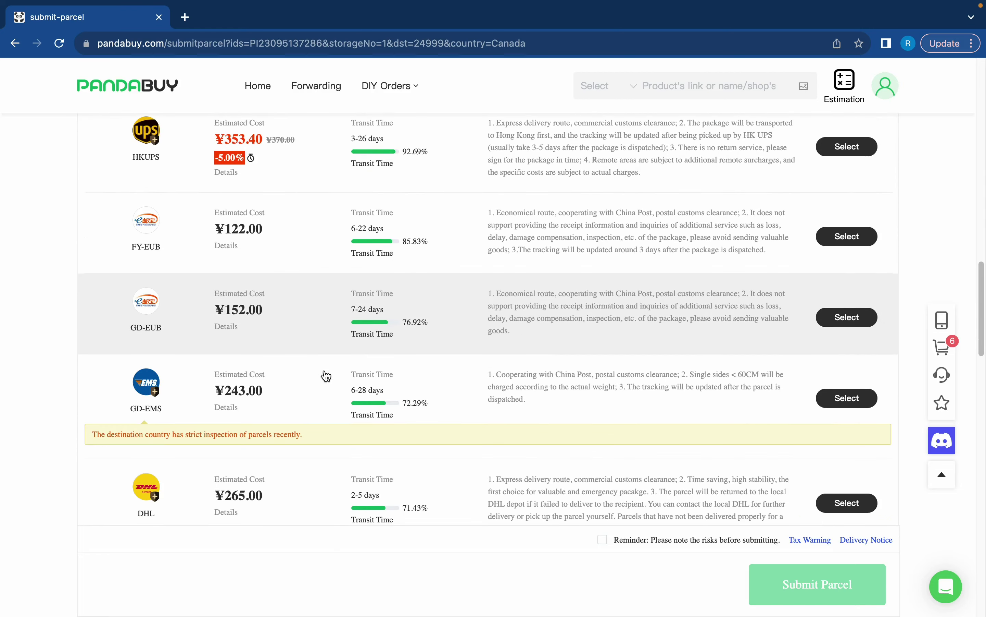
scroll(324, 374, up, 18)
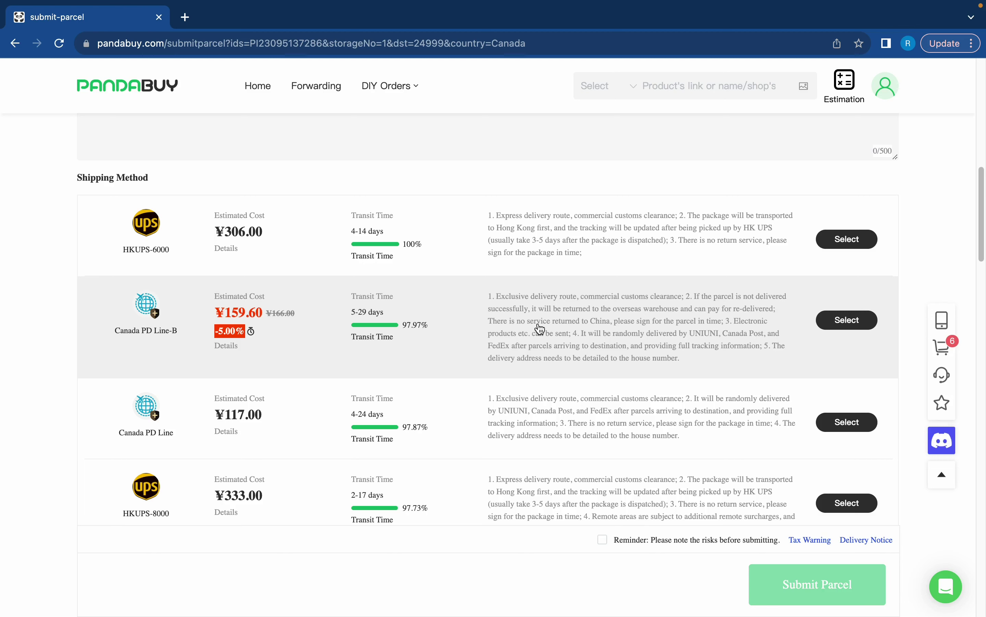
scroll(540, 328, up, 1)
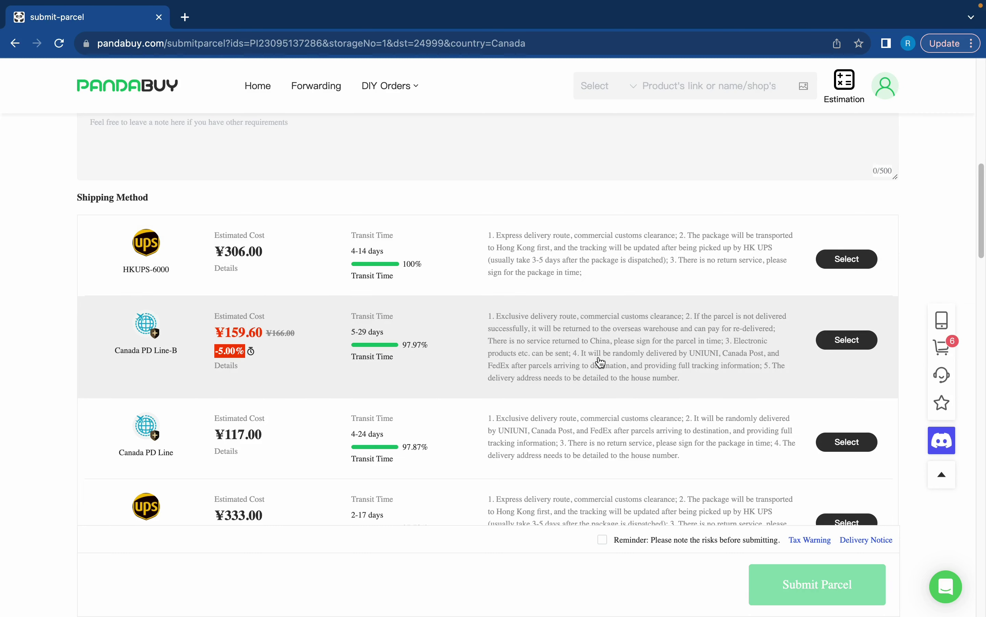
scroll(600, 362, down, 5)
scroll(607, 346, up, 6)
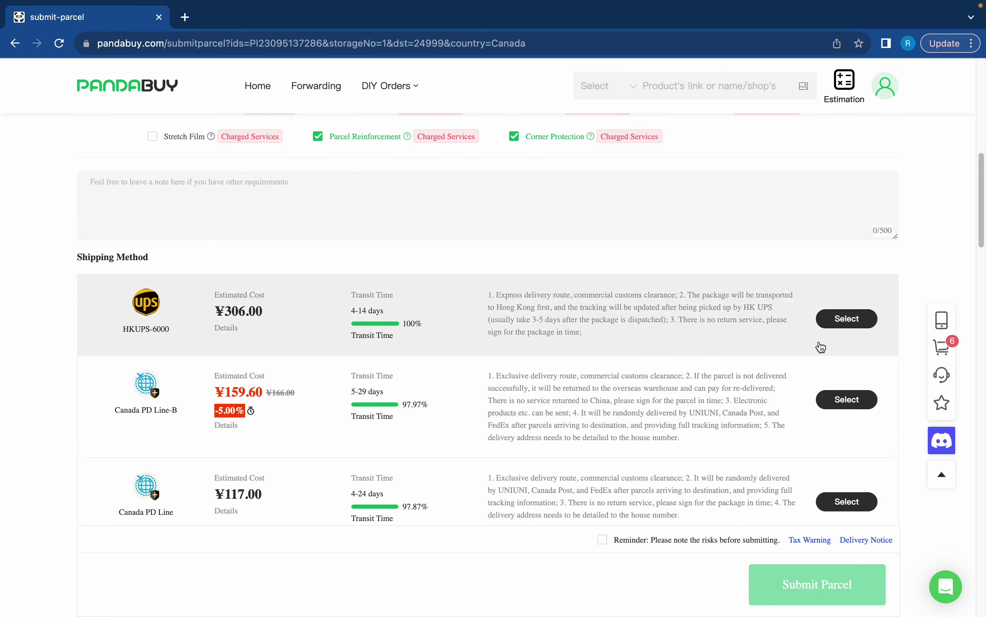
Step: Ship via Canada PD Line-B (¥159.60) and declare the parcel value as 14 USD
click(834, 404)
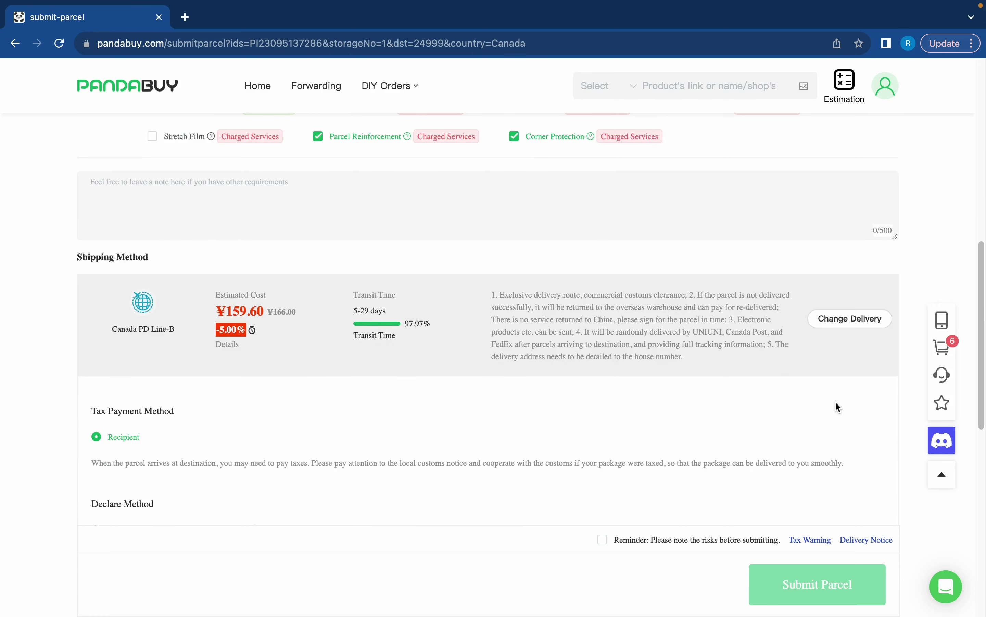
scroll(408, 367, down, 3)
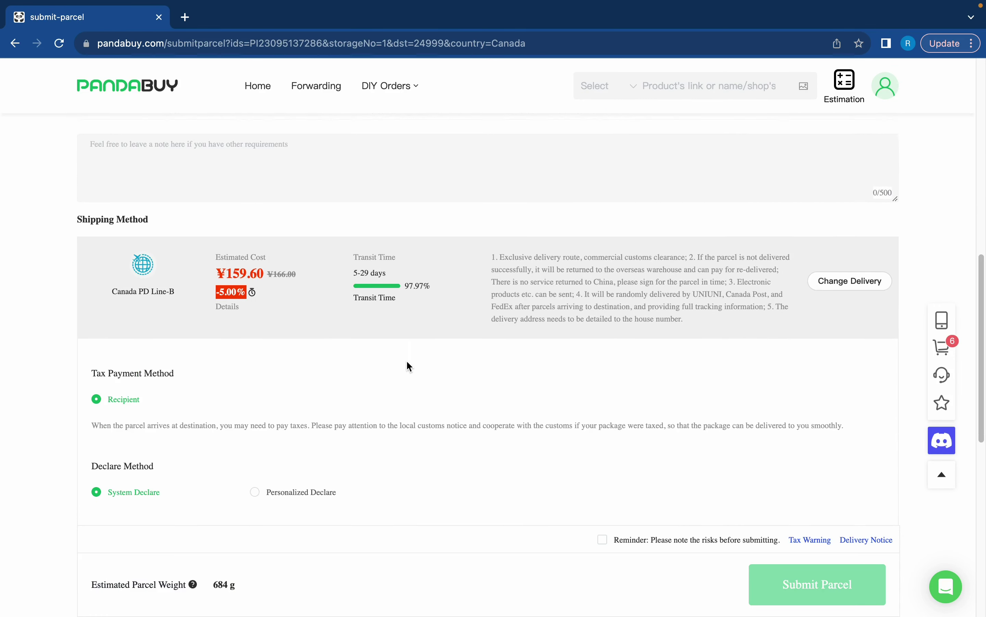
scroll(407, 364, down, 3)
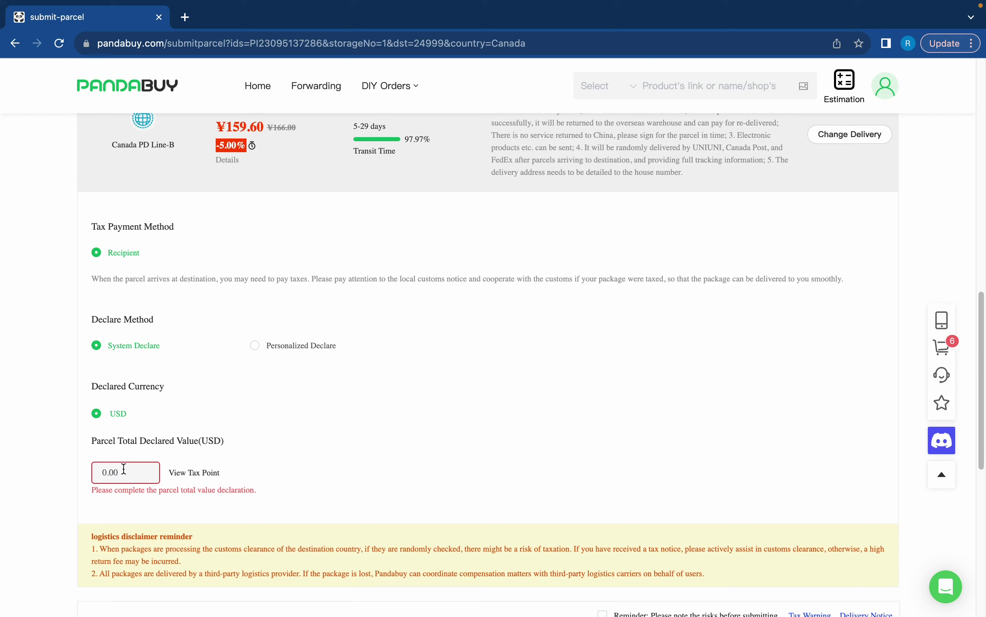
drag(124, 468, 73, 470)
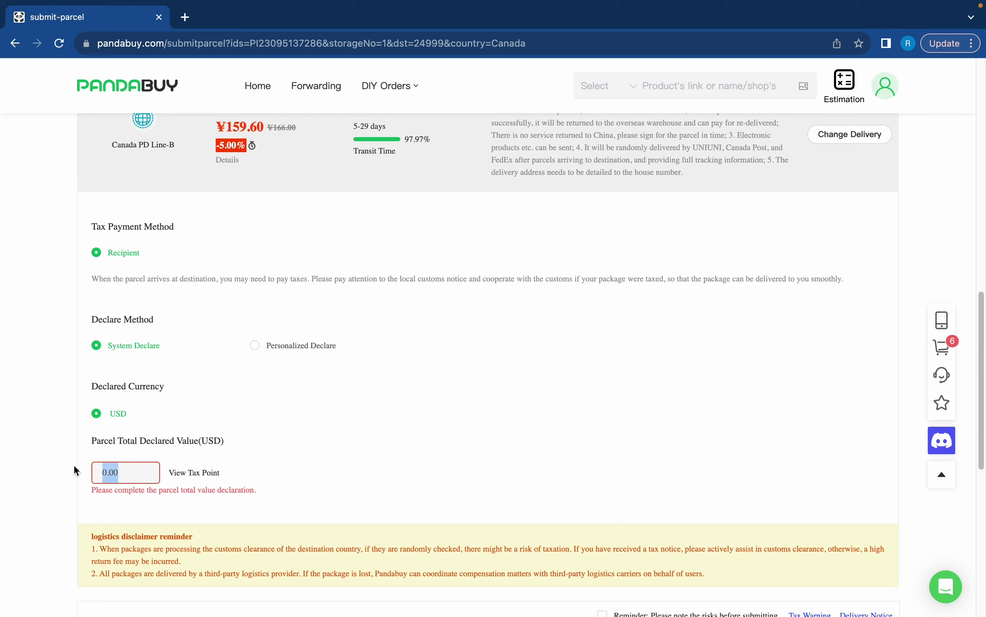
text(14)
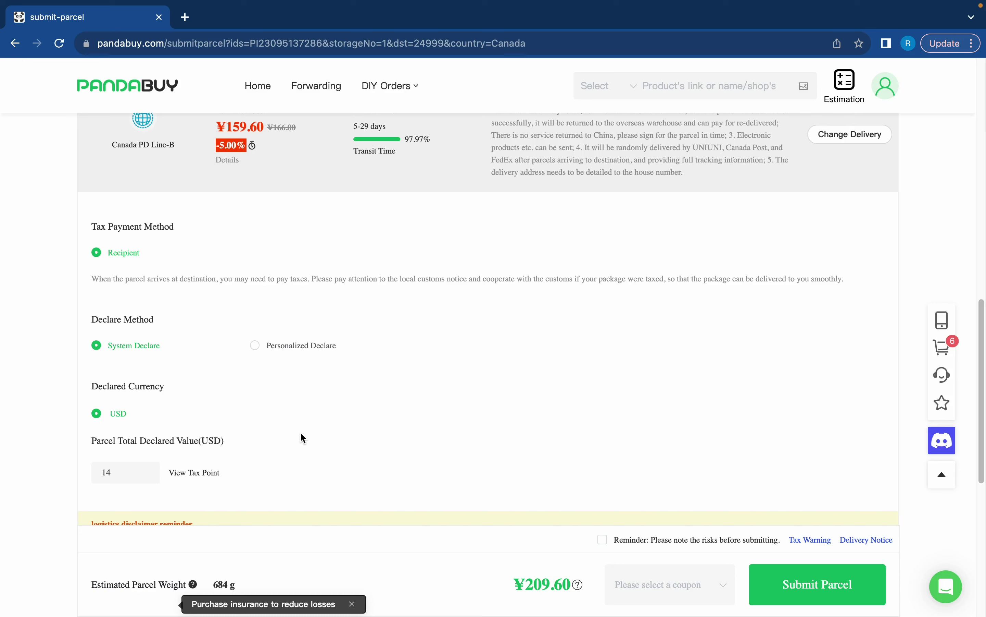
Step: Leave Buy Insurance switched off and tick the shipping-risk Reminder checkbox
scroll(228, 232, down, 8)
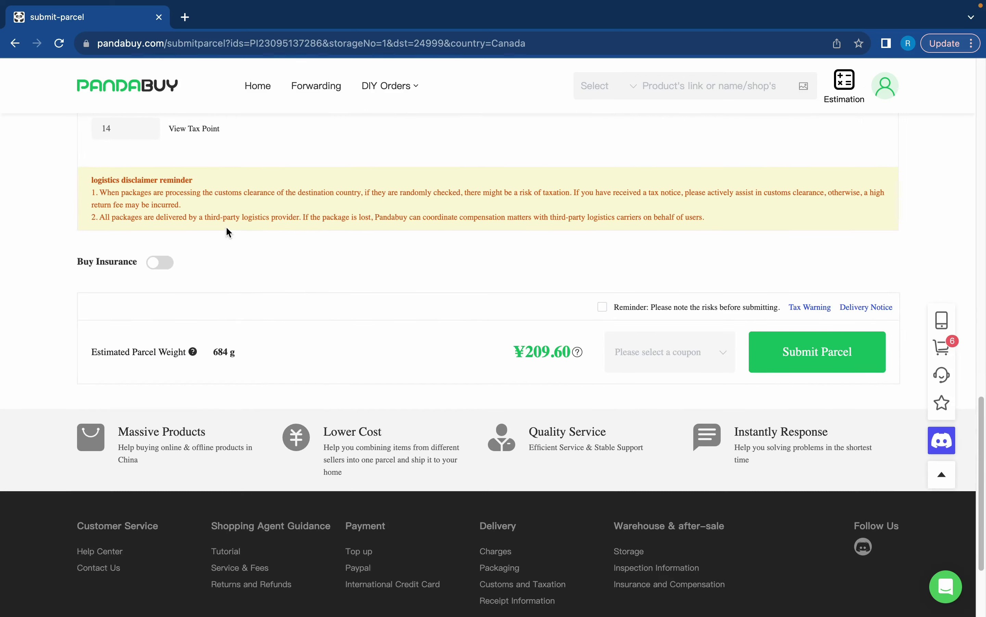
click(160, 263)
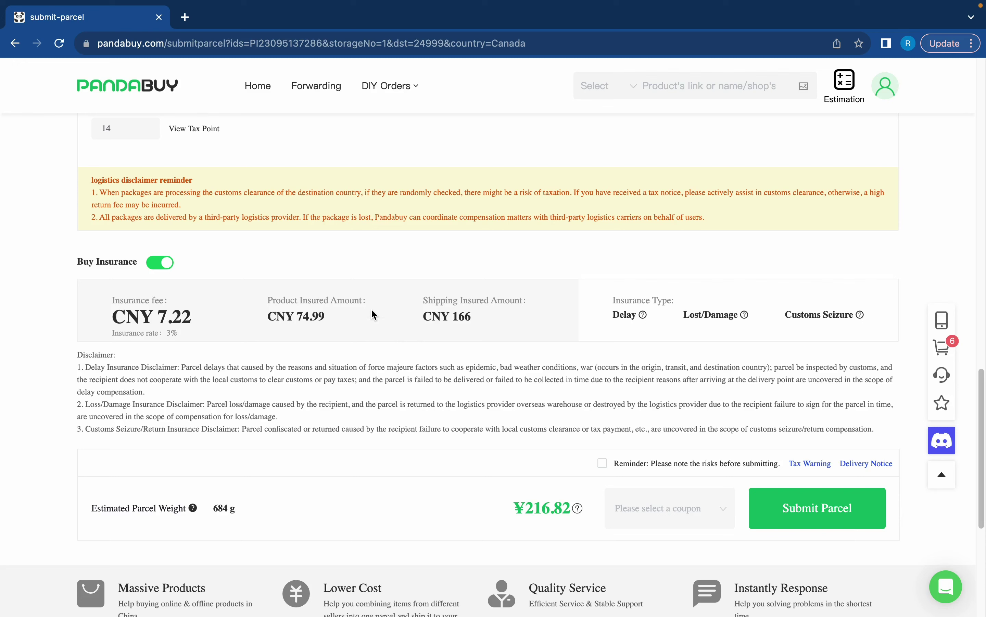
click(166, 265)
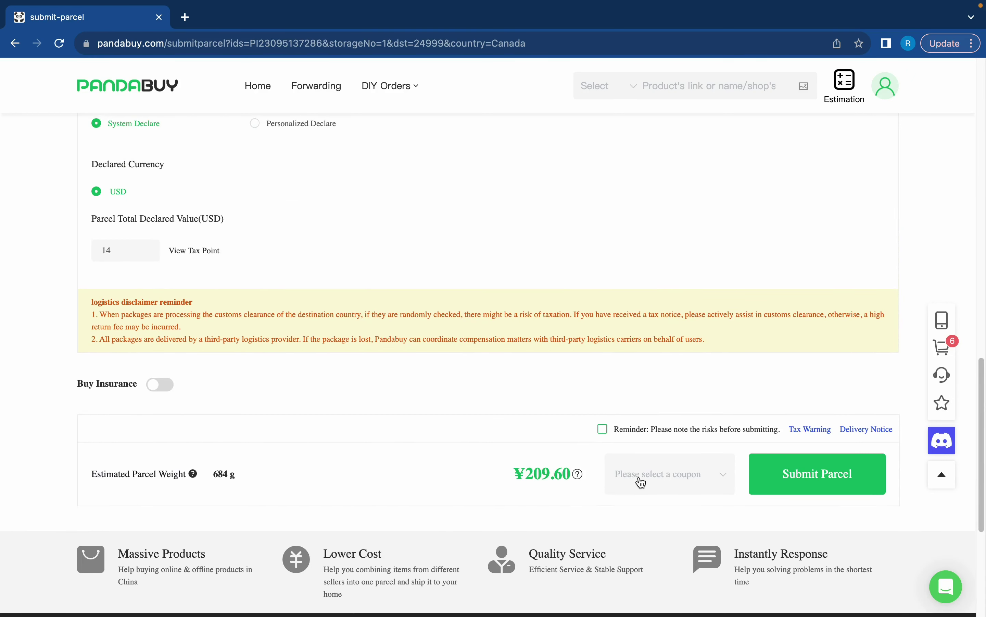
click(603, 429)
Step: Apply the discount code 'dontseize5', lowering the total to ¥199.12
scroll(652, 452, down, 1)
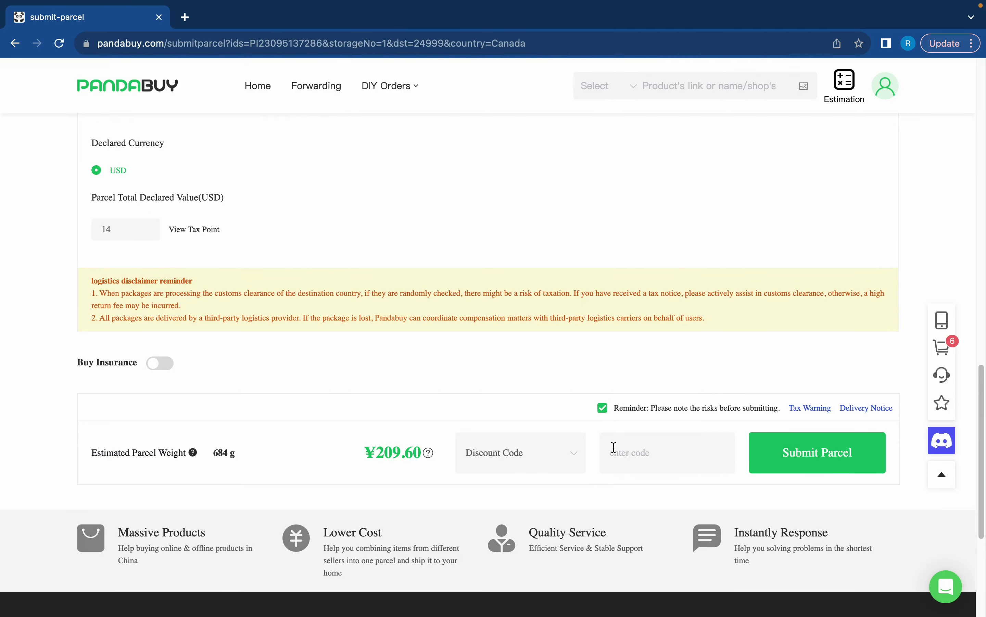
click(616, 446)
text(dontseize5)
key(Return)
Step: Submit the parcel and pay the ¥199.12 total with PayPal instead of balance
click(808, 455)
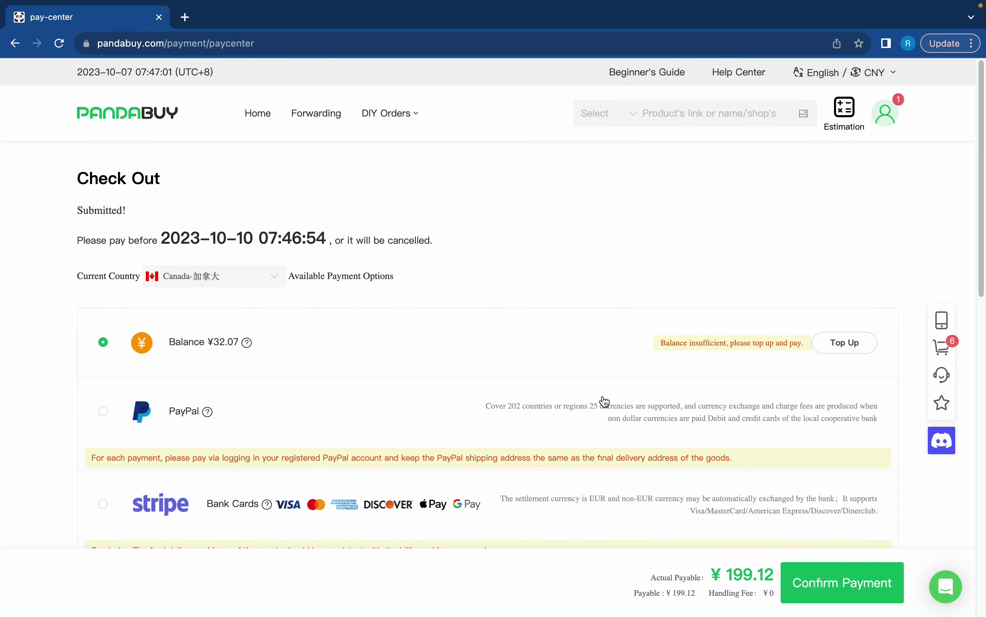
scroll(605, 402, down, 3)
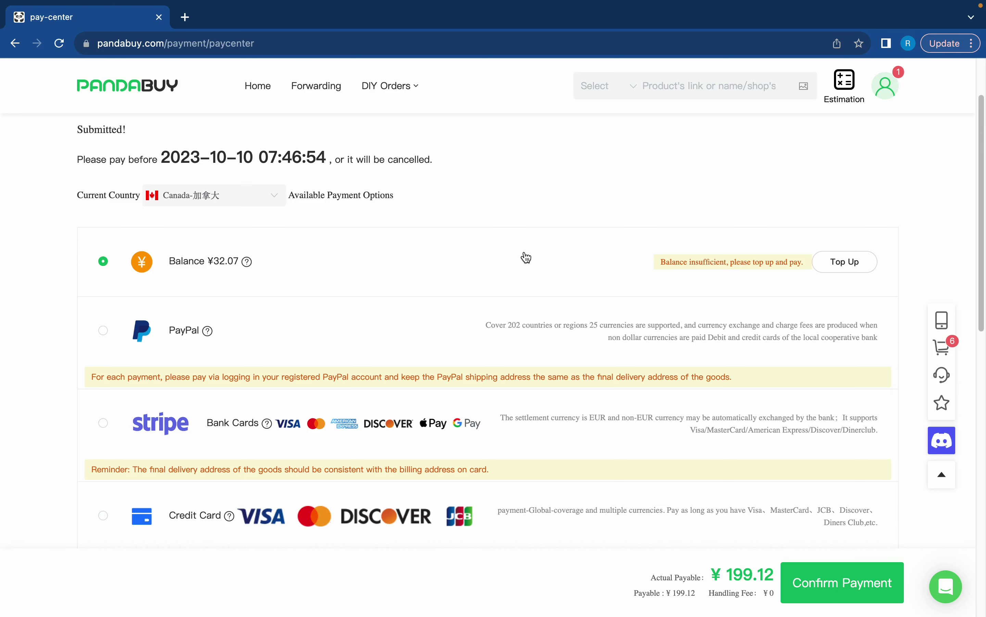
click(444, 331)
scroll(444, 330, down, 5)
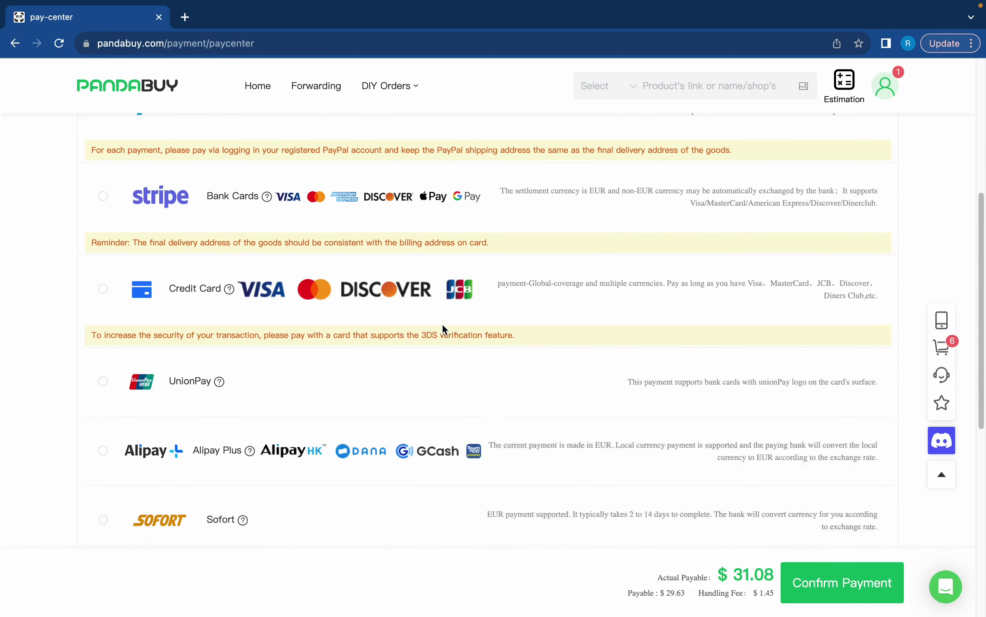
click(827, 552)
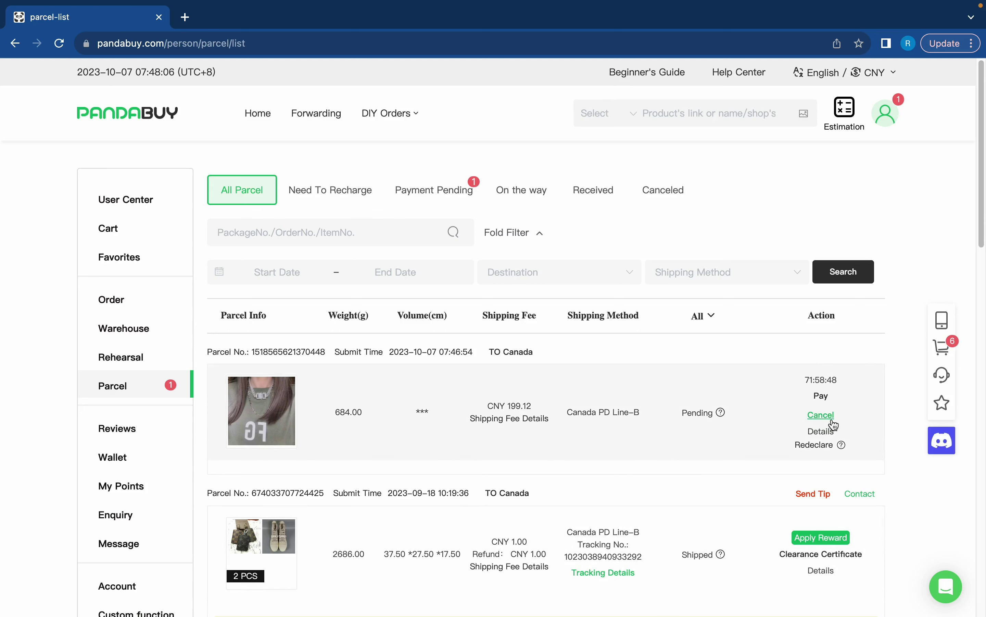
Step: Cancel the pending Canada PD Line-B parcel and confirm in the Cancel Package dialog
click(820, 415)
click(549, 312)
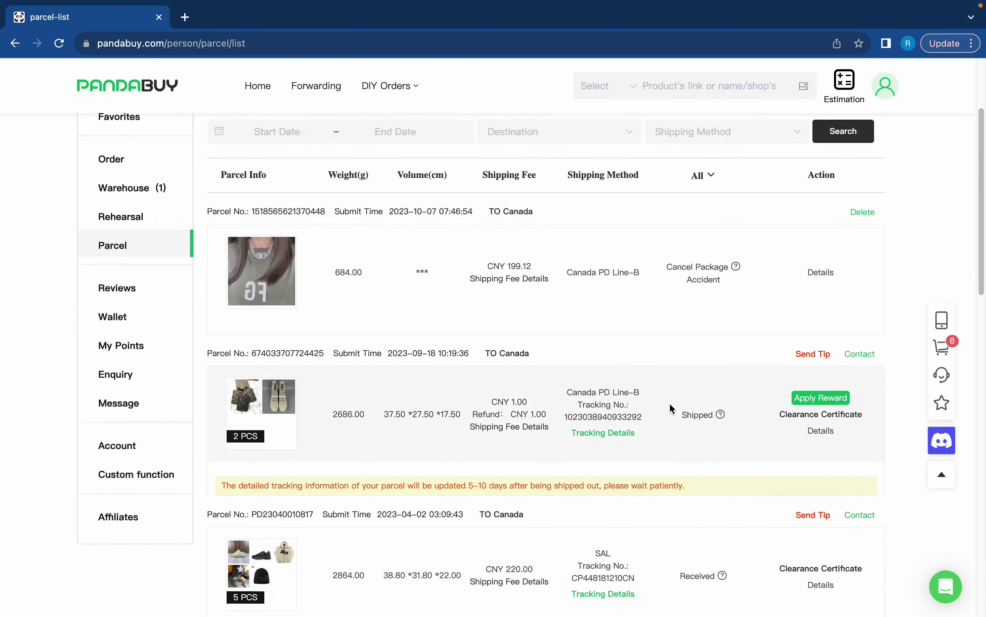
scroll(668, 402, up, 3)
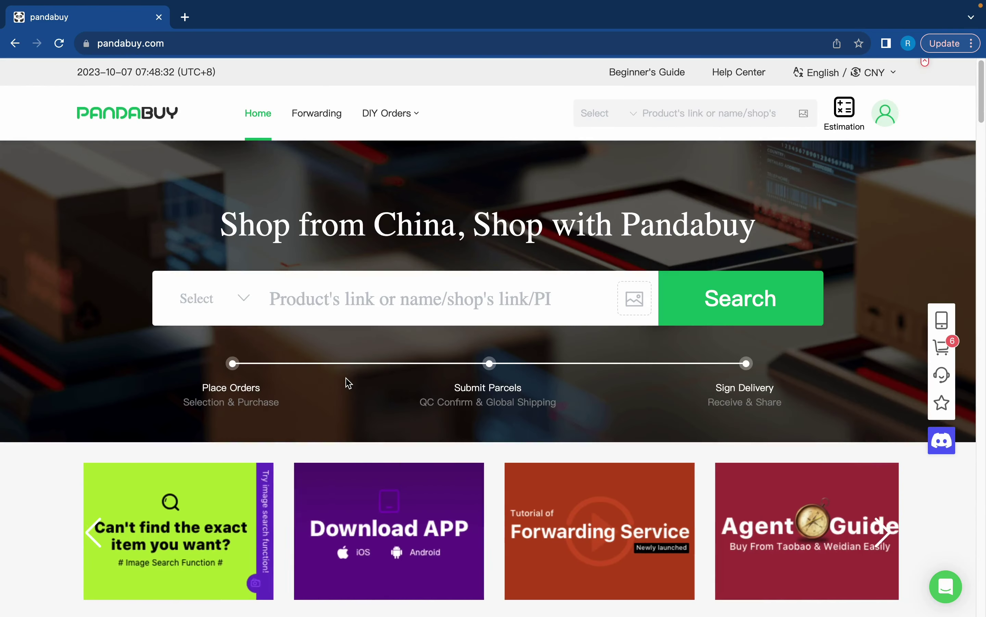